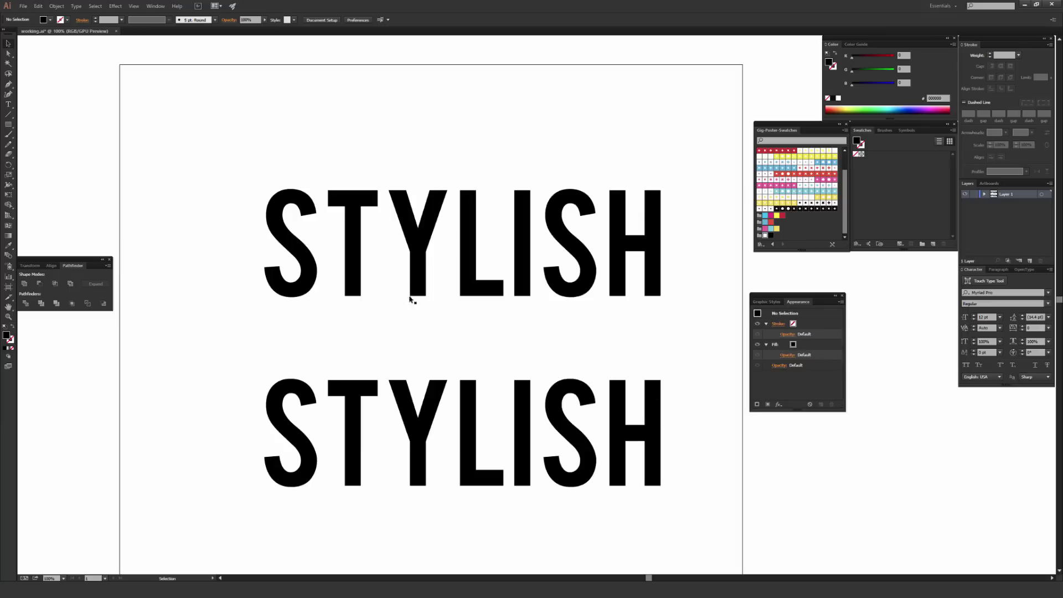
Step: Select the lower of the two STYLISH text objects with the Selection tool
{"action": "left_click_drag", "start_coordinate": [196, 164], "coordinate": [229, 181]}
{"action": "left_click", "coordinate": [317, 228]}
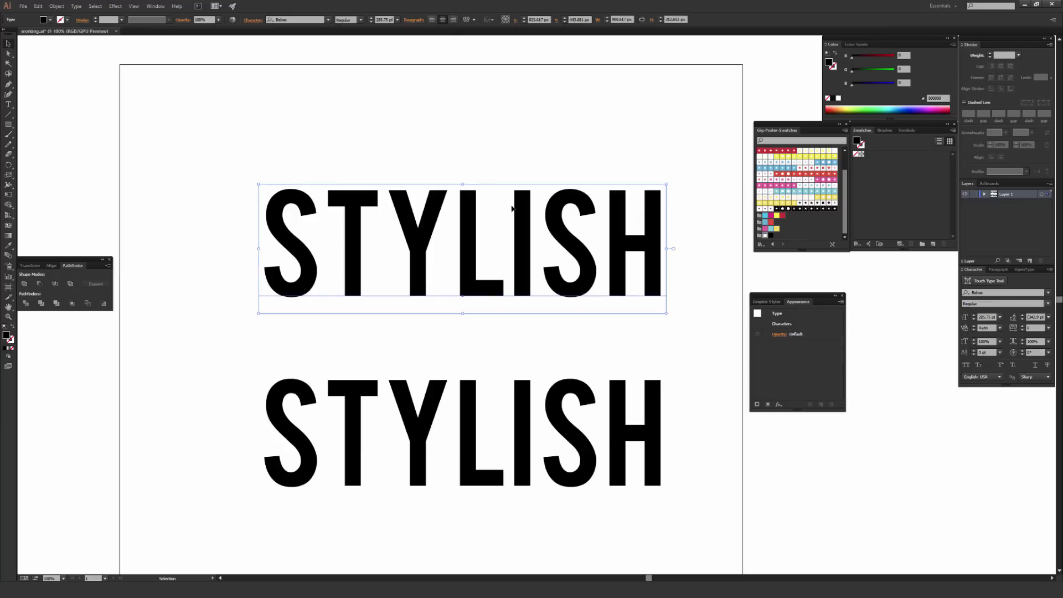
{"action": "left_click", "coordinate": [328, 406]}
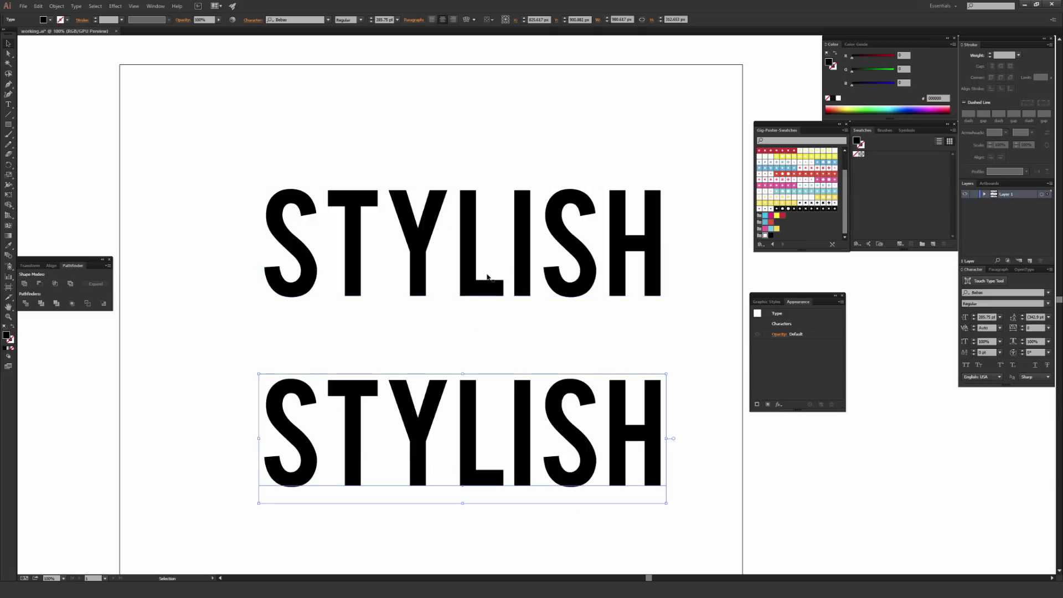
{"action": "left_click", "coordinate": [154, 7]}
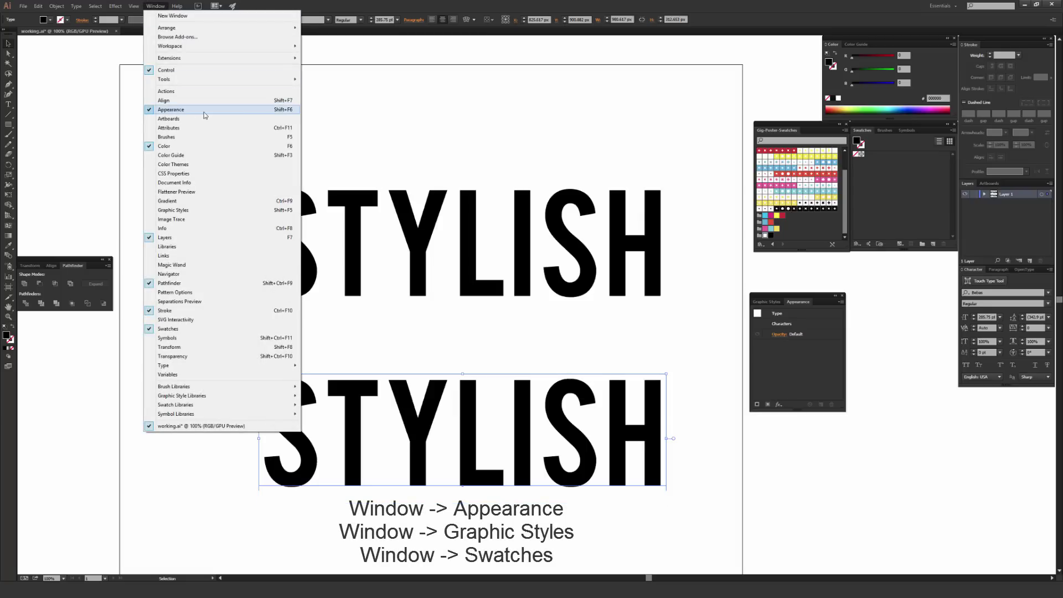
{"action": "left_click", "coordinate": [202, 210]}
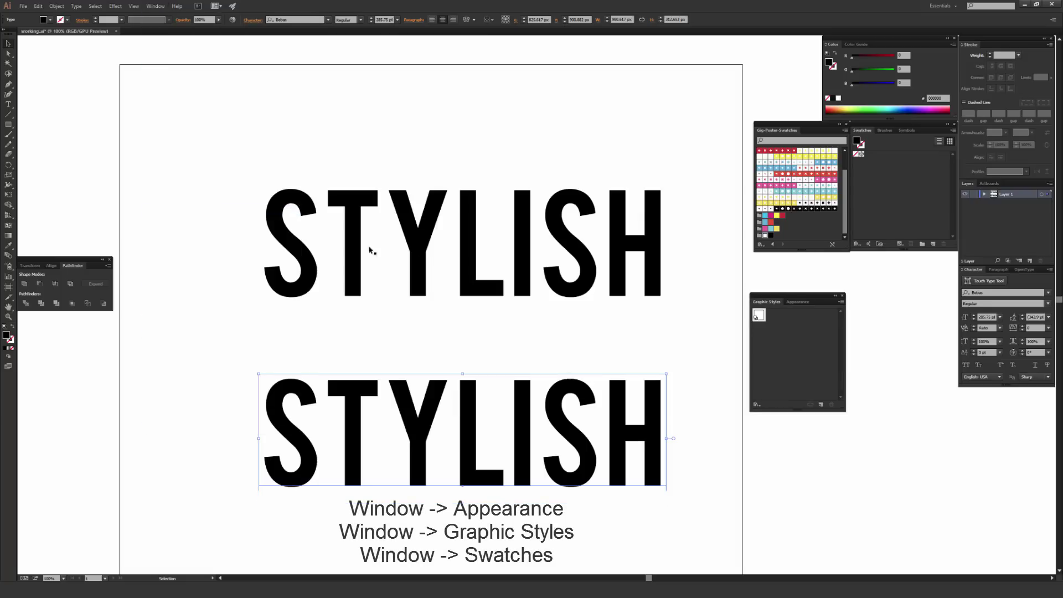
{"action": "left_click", "coordinate": [155, 6]}
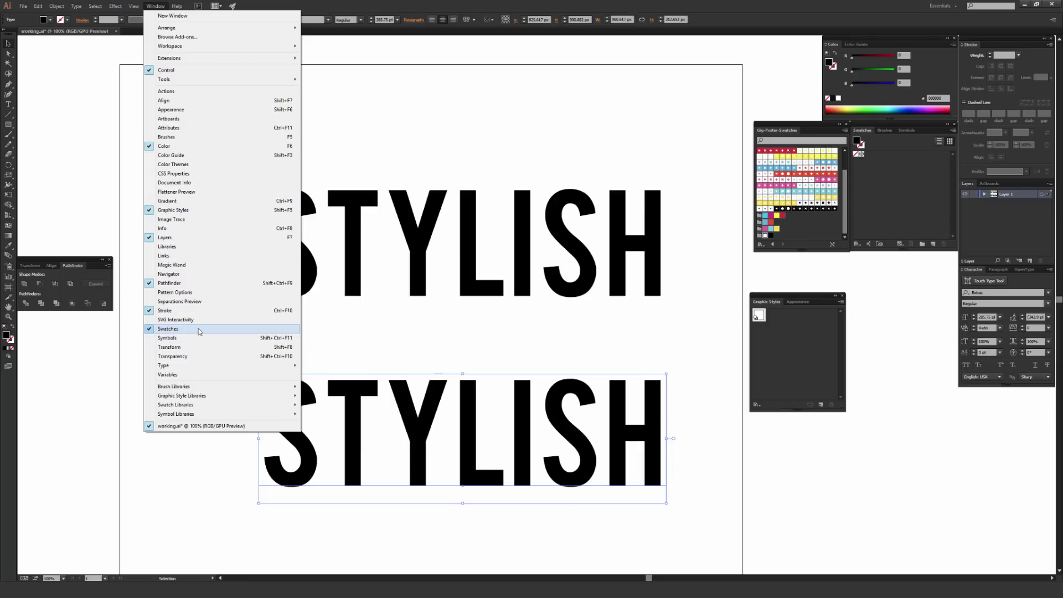
{"action": "left_click", "coordinate": [198, 328]}
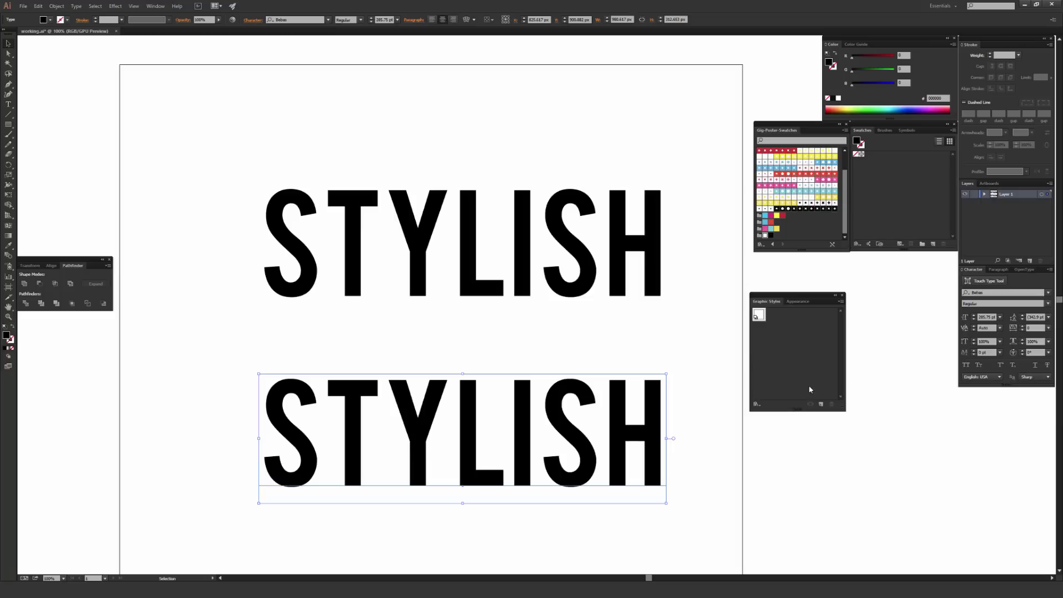
{"action": "left_click", "coordinate": [801, 304]}
{"action": "left_click", "coordinate": [773, 303]}
{"action": "left_click", "coordinate": [792, 304]}
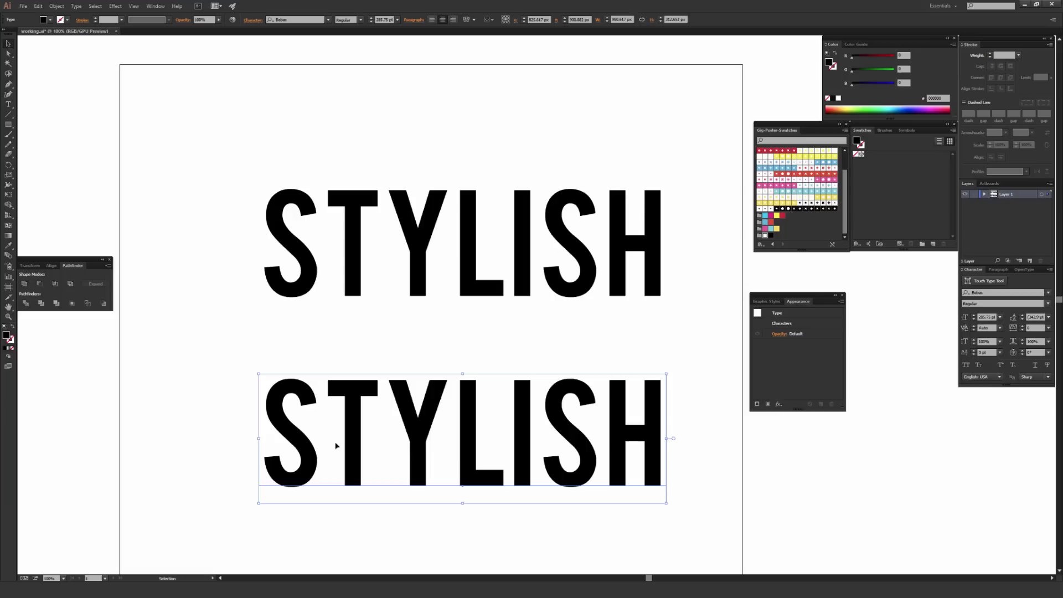
Step: Nudge the lower STYLISH text up and left and set its fill to None
{"action": "left_click_drag", "start_coordinate": [335, 445], "coordinate": [356, 418]}
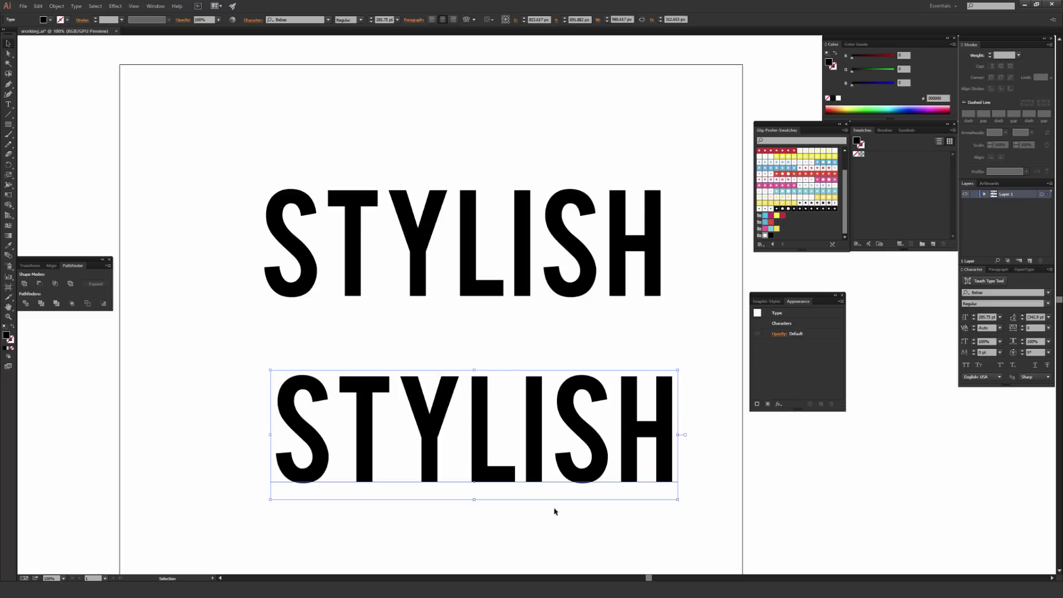
{"action": "mouse_move", "coordinate": [496, 418]}
{"action": "left_mouse_down"}
{"action": "mouse_move", "coordinate": [512, 422]}
{"action": "mouse_move", "coordinate": [489, 411]}
{"action": "left_mouse_up"}
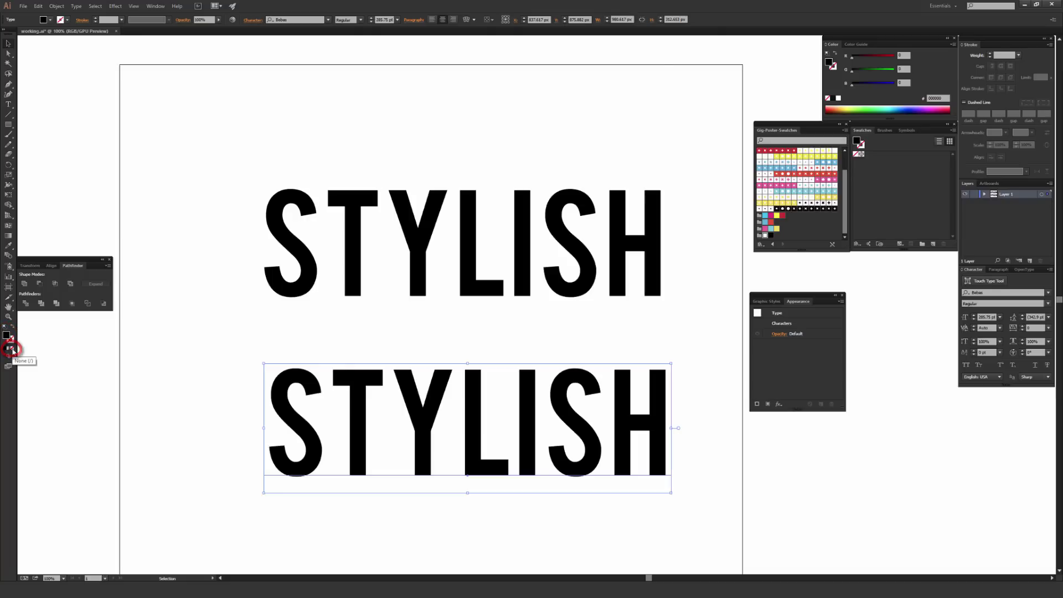
{"action": "left_click", "coordinate": [11, 349]}
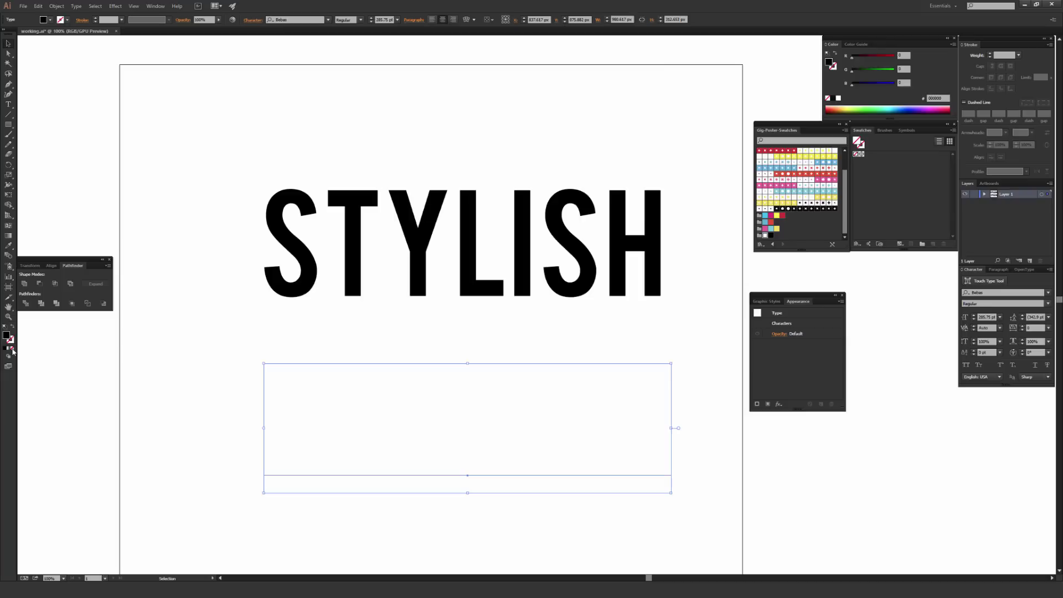
{"action": "left_click", "coordinate": [11, 343]}
Step: Add a new fill to the lower STYLISH text and tint it with the colour sliders
{"action": "left_click", "coordinate": [767, 404]}
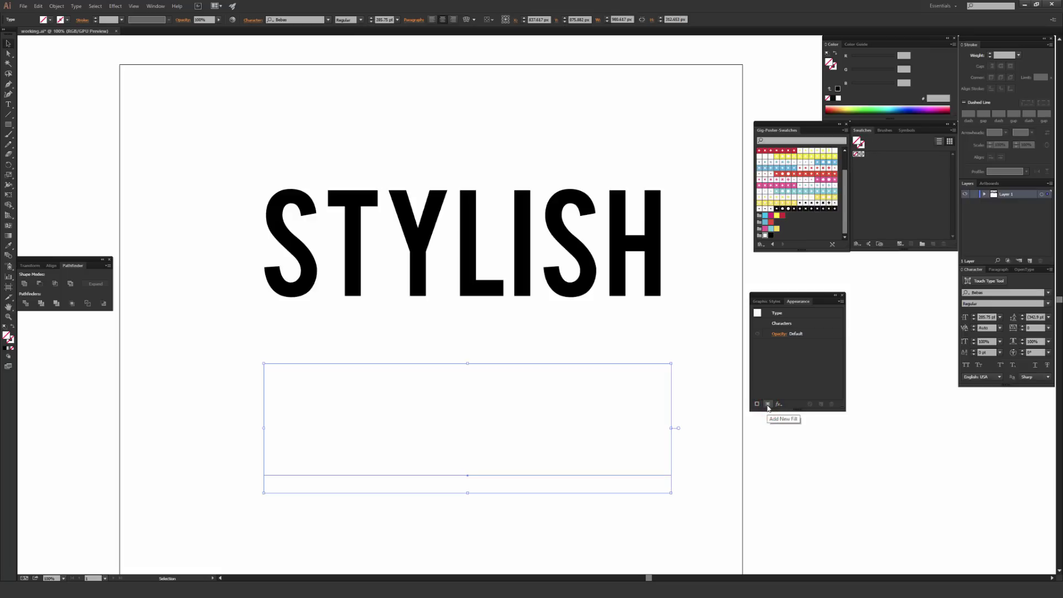
{"action": "left_click", "coordinate": [767, 404]}
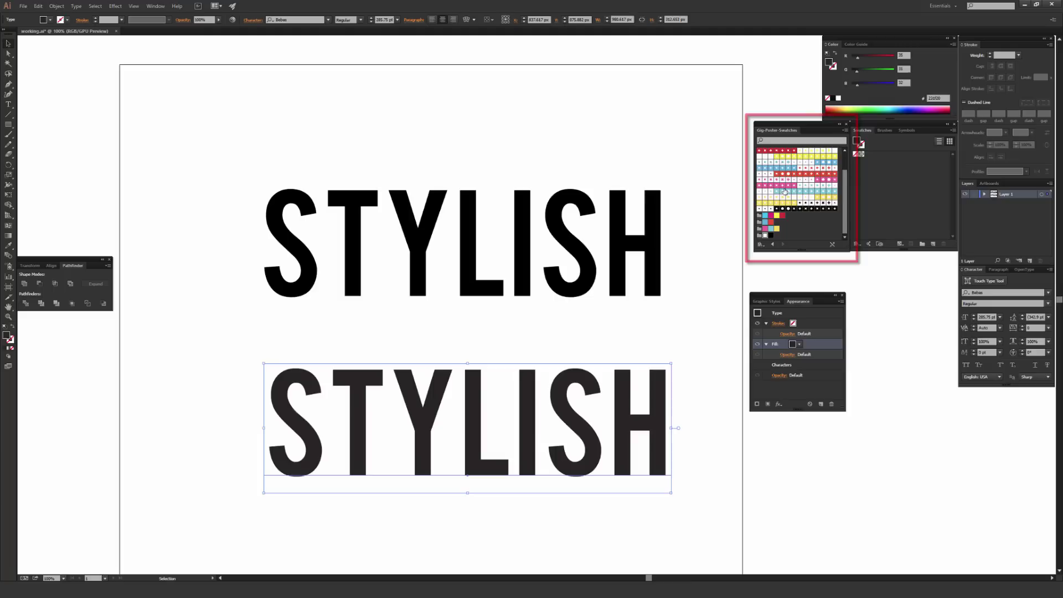
{"action": "left_click", "coordinate": [798, 344]}
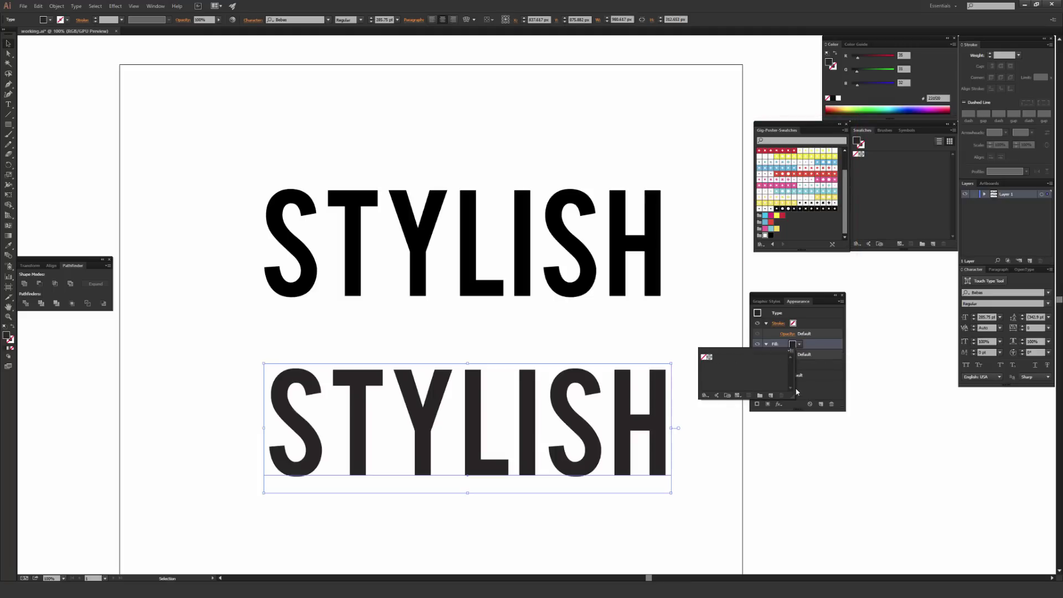
{"action": "left_click", "coordinate": [794, 345]}
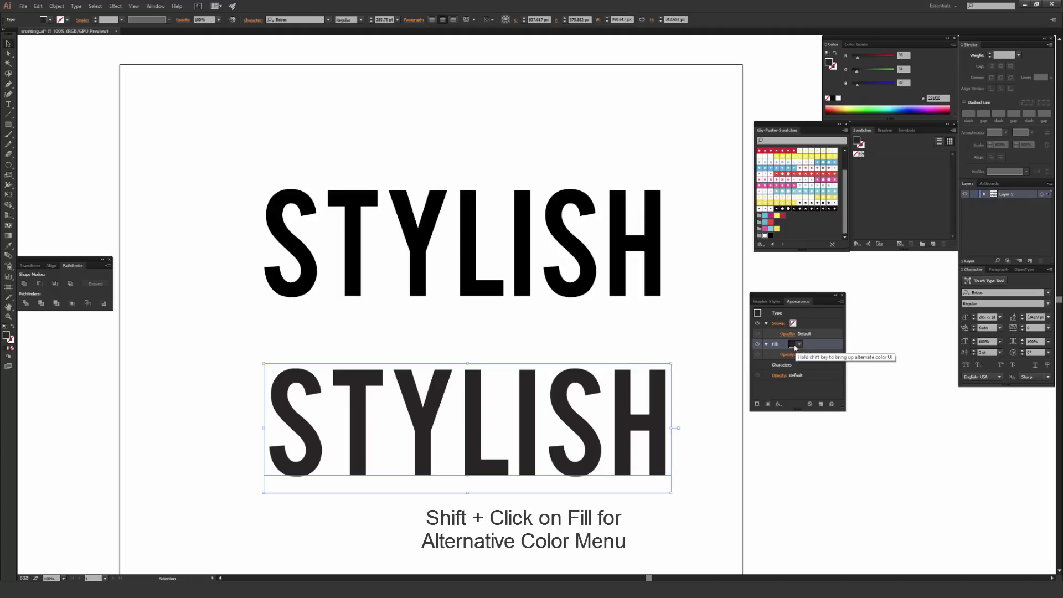
{"action": "left_click", "coordinate": [793, 344], "text": "shift"}
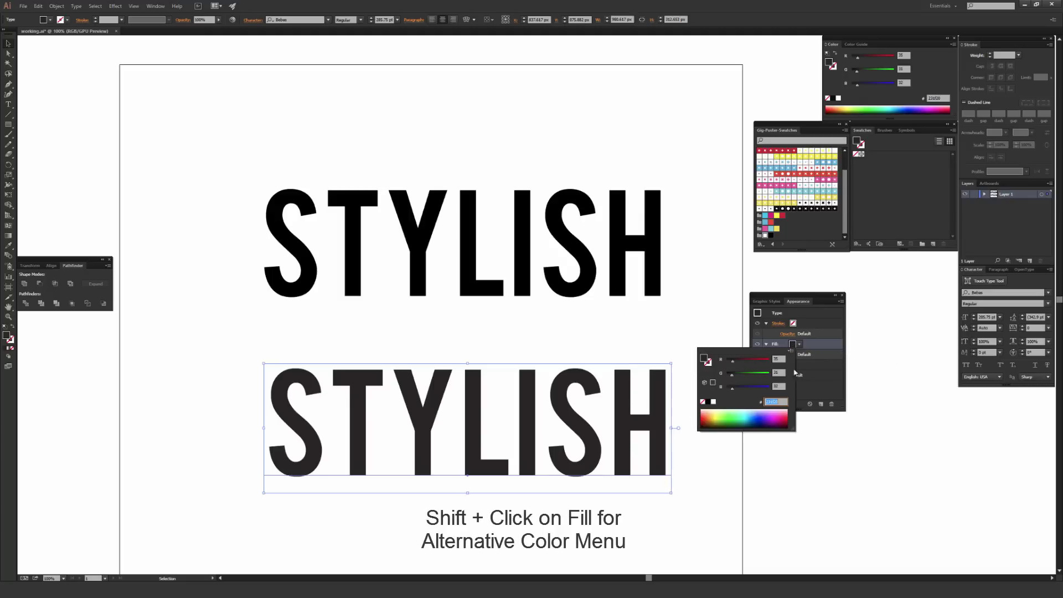
{"action": "left_click_drag", "start_coordinate": [733, 361], "coordinate": [740, 389]}
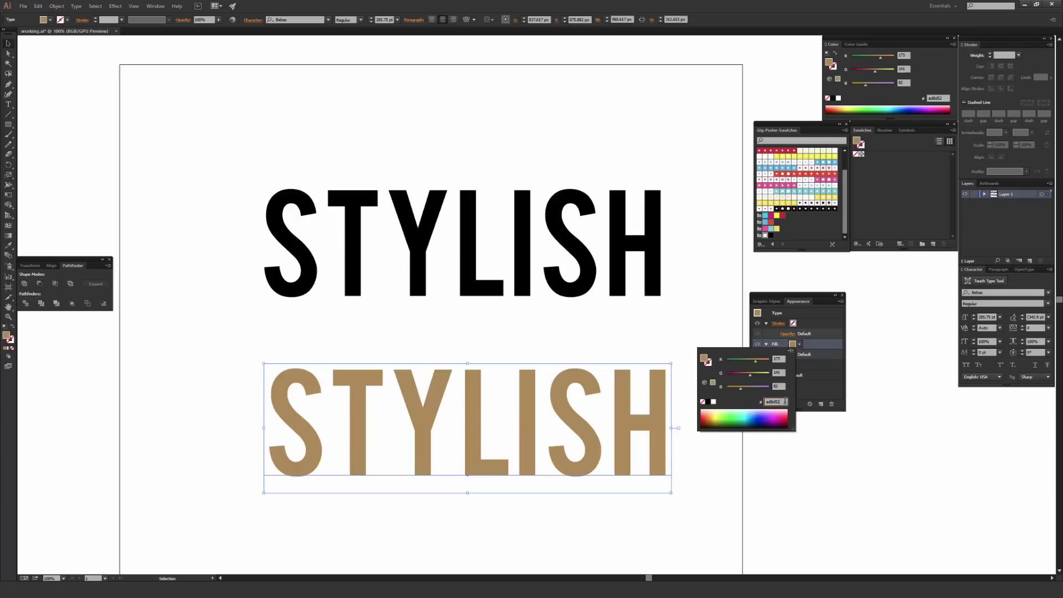
Step: Try light blue and cyan swatches on the lower text's fill, then settle on red
{"action": "left_click", "coordinate": [829, 346]}
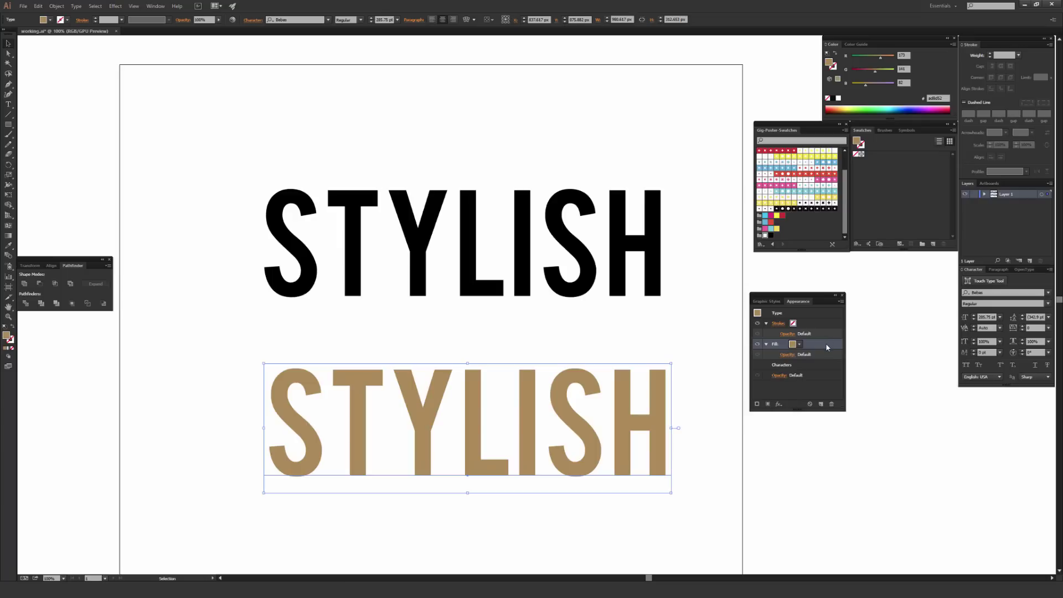
{"action": "left_click", "coordinate": [770, 222]}
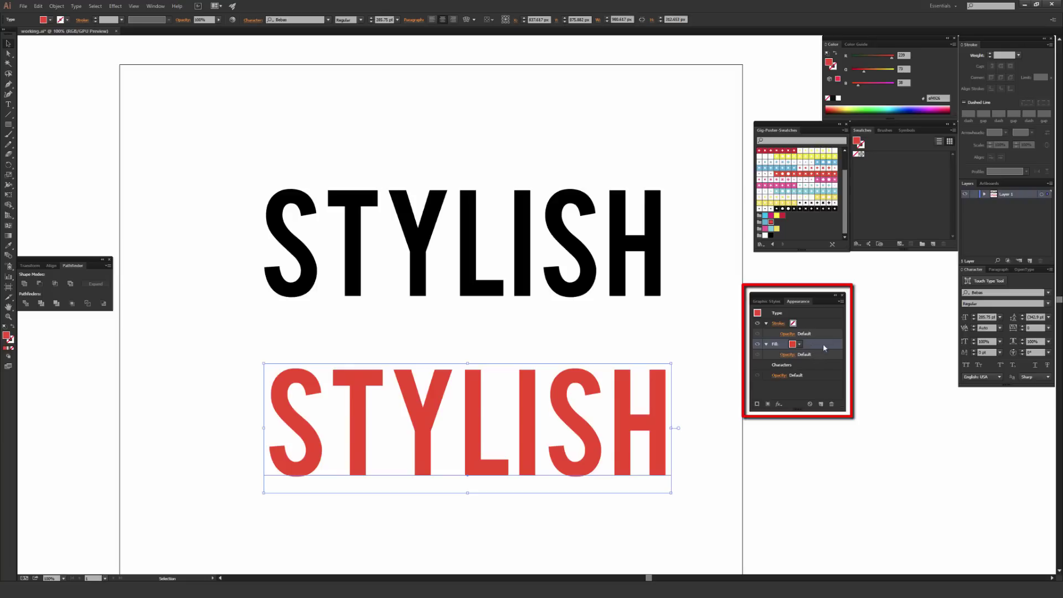
{"action": "left_click", "coordinate": [818, 322]}
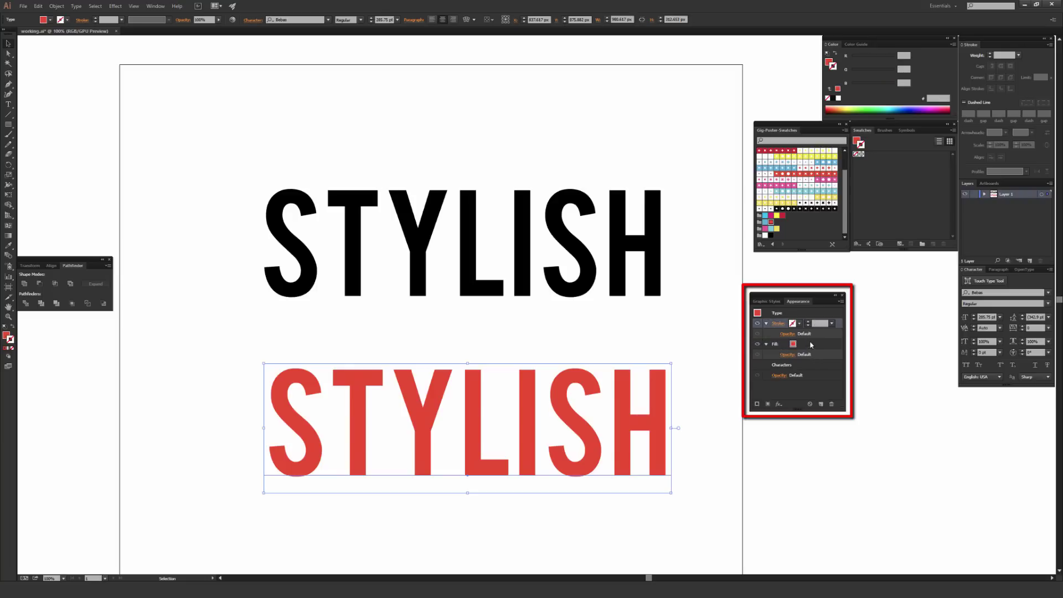
{"action": "left_click", "coordinate": [818, 343]}
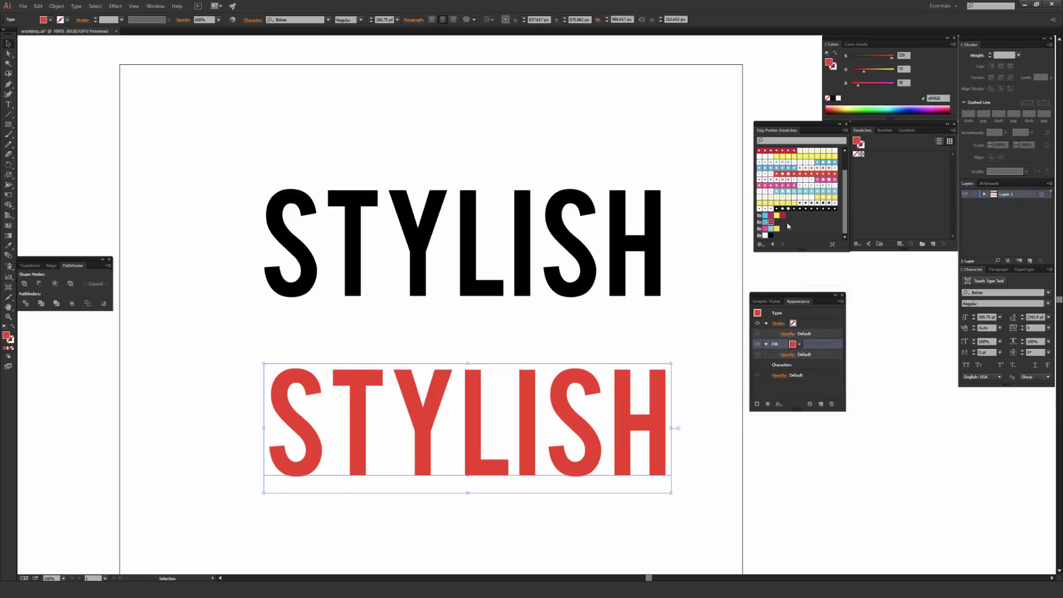
{"action": "left_click", "coordinate": [765, 222]}
{"action": "left_click", "coordinate": [765, 216]}
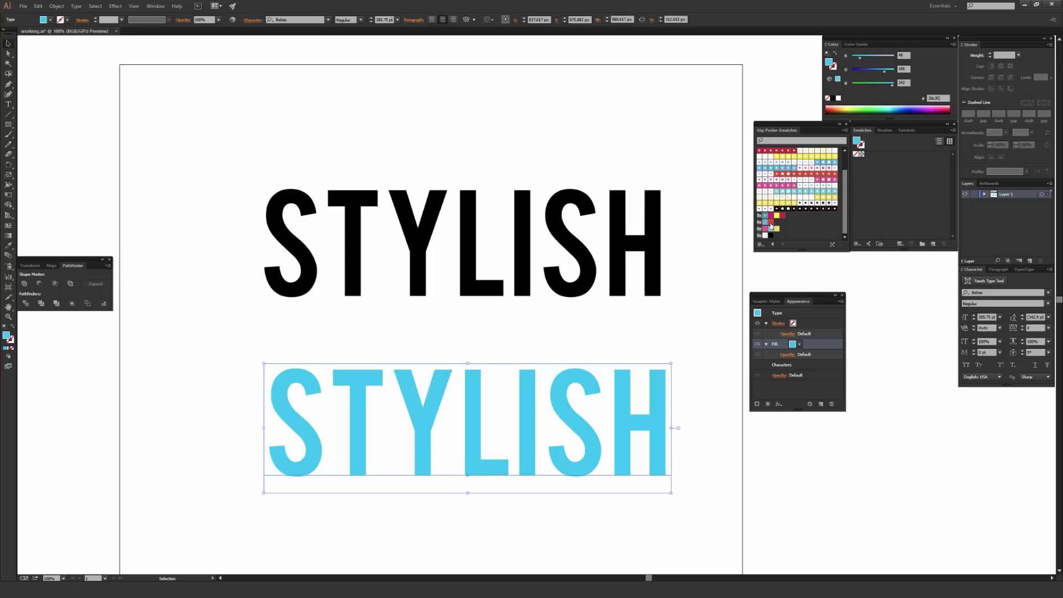
{"action": "left_click", "coordinate": [770, 222]}
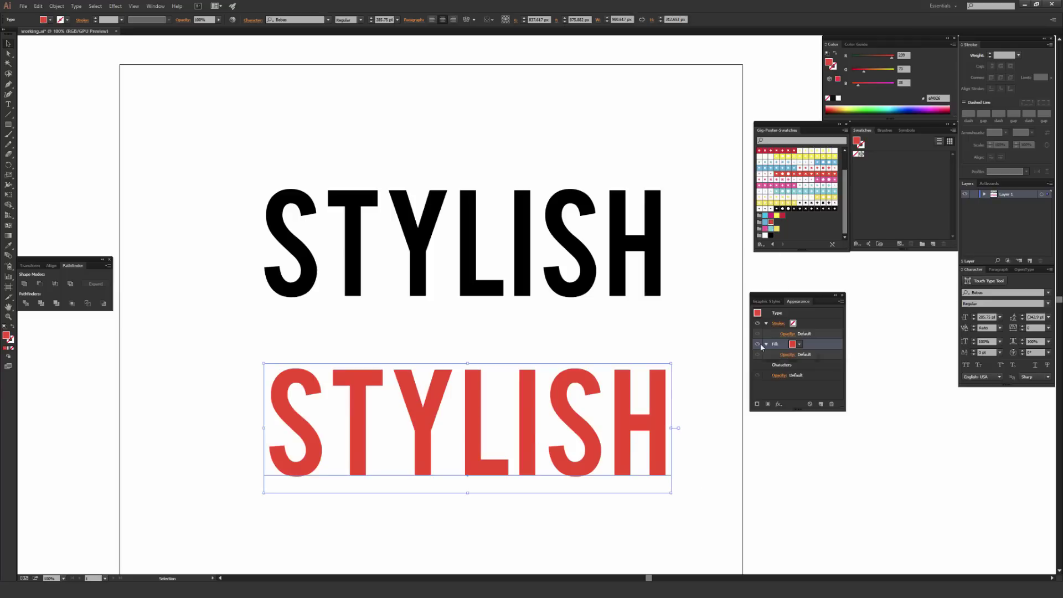
Step: Add a second fill layer, check each fill's visibility, and select the upper fill
{"action": "left_click", "coordinate": [768, 404]}
{"action": "left_click", "coordinate": [809, 344]}
{"action": "left_click", "coordinate": [757, 344]}
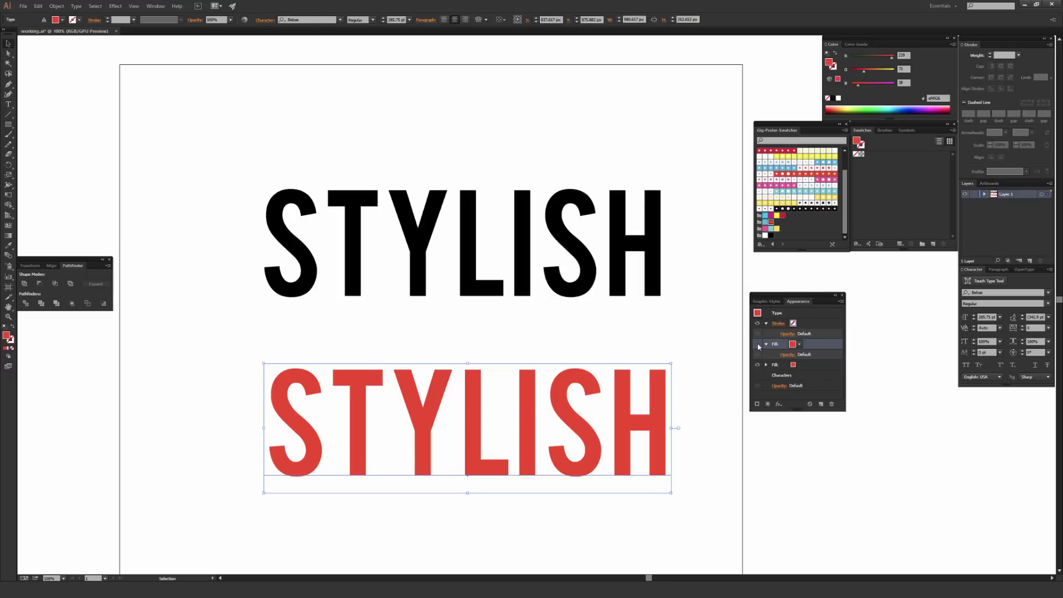
{"action": "left_click", "coordinate": [757, 365]}
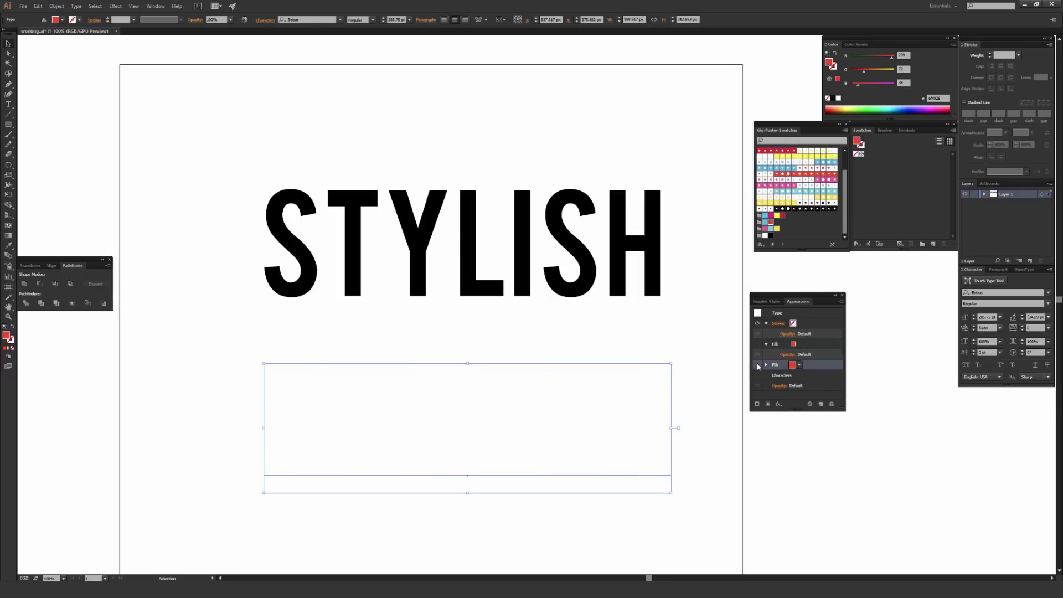
{"action": "left_click", "coordinate": [757, 365]}
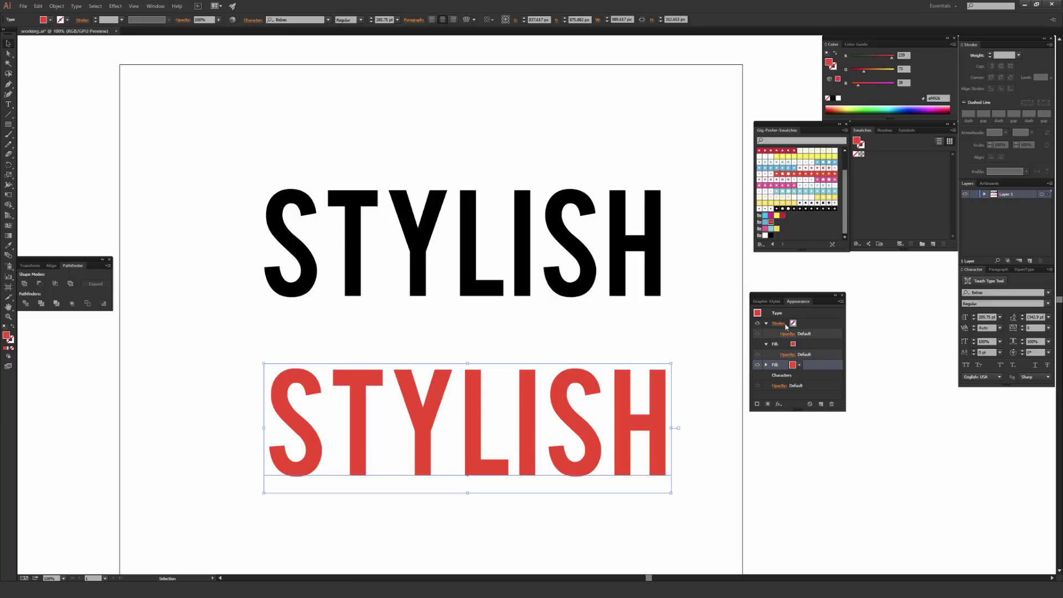
{"action": "left_click", "coordinate": [779, 345]}
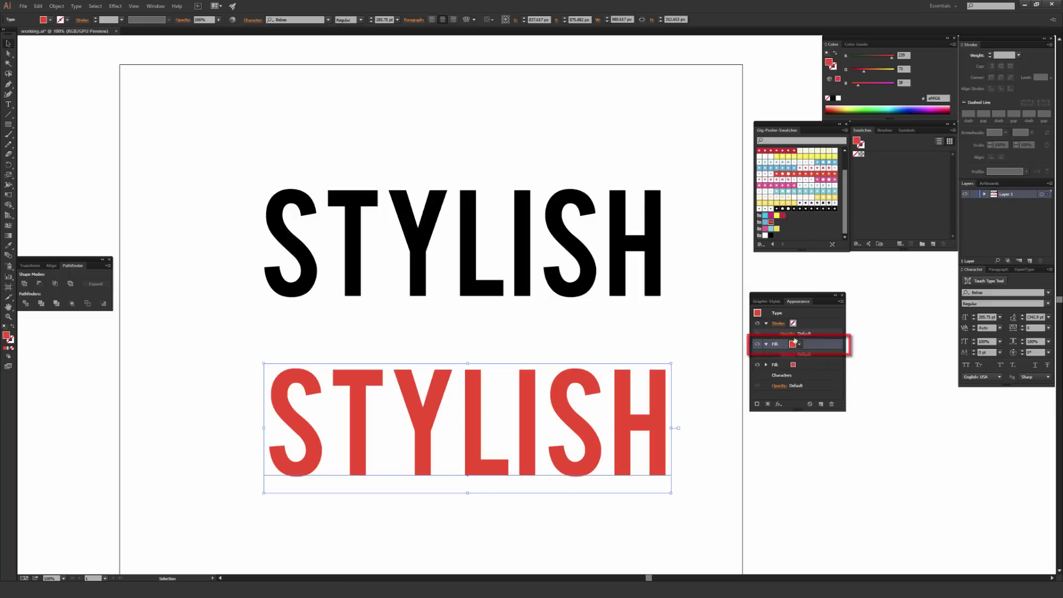
Step: Make the lower fill light blue and the upper fill the red dot pattern, then deselect to preview
{"action": "left_click", "coordinate": [805, 166]}
{"action": "key", "text": "ctrl+="}
{"action": "scroll", "coordinate": [586, 442], "scroll_direction": "down", "scroll_amount": 5}
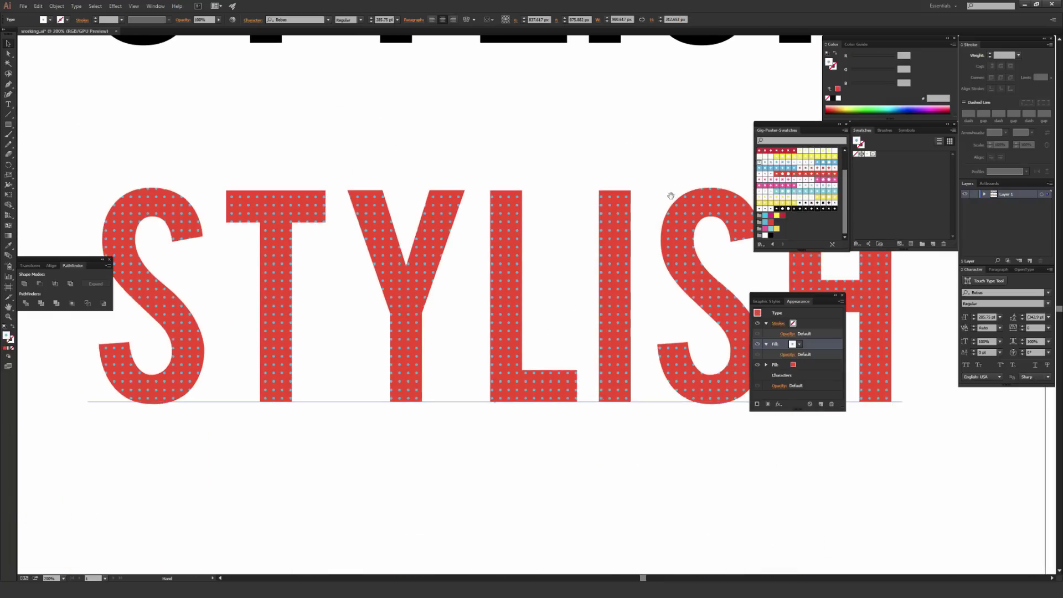
{"action": "left_click", "coordinate": [809, 365]}
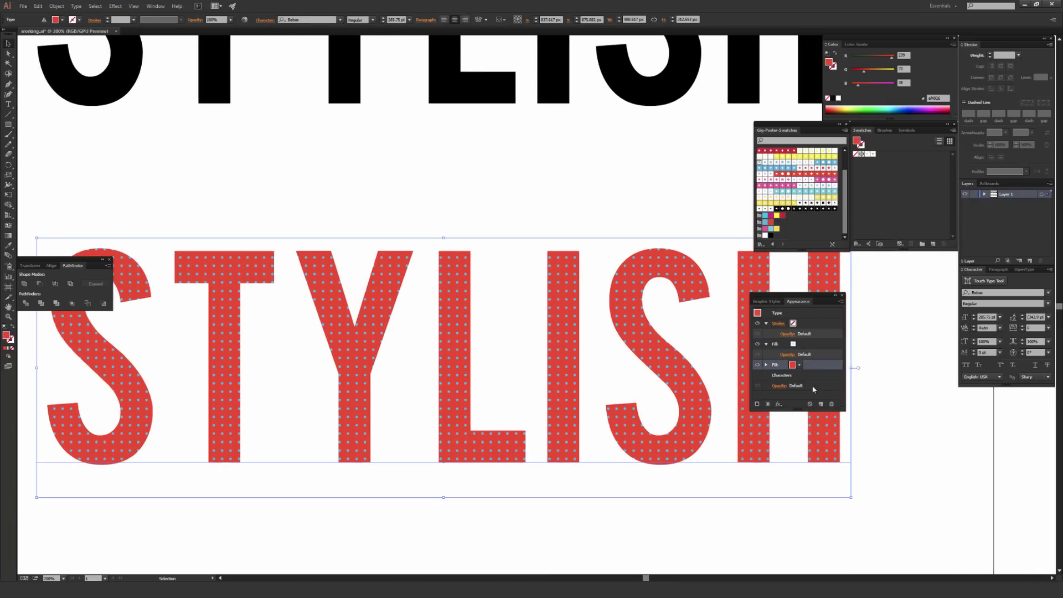
{"action": "left_click", "coordinate": [765, 222]}
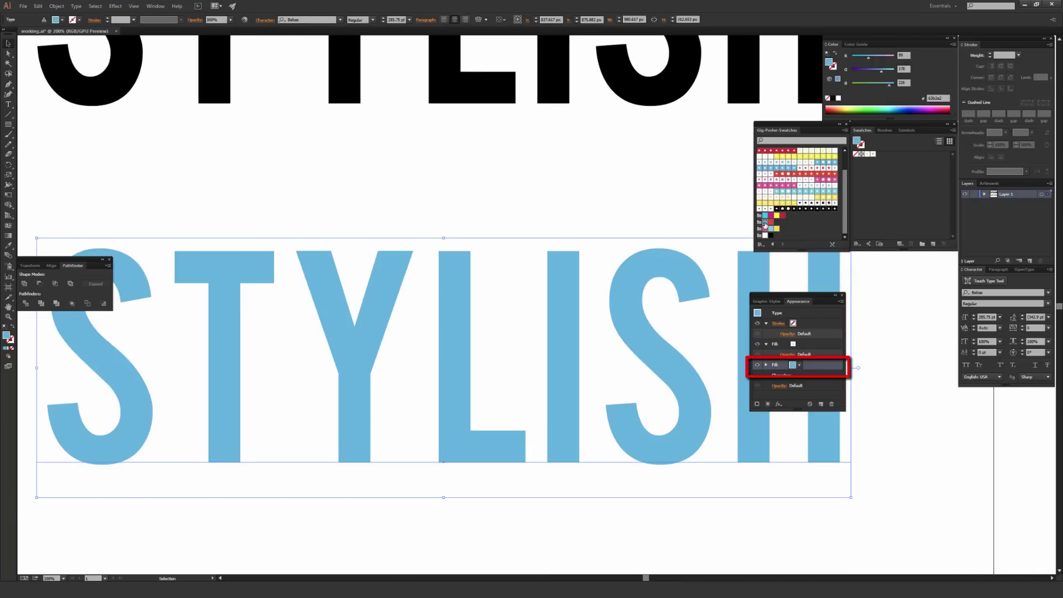
{"action": "left_click", "coordinate": [804, 343]}
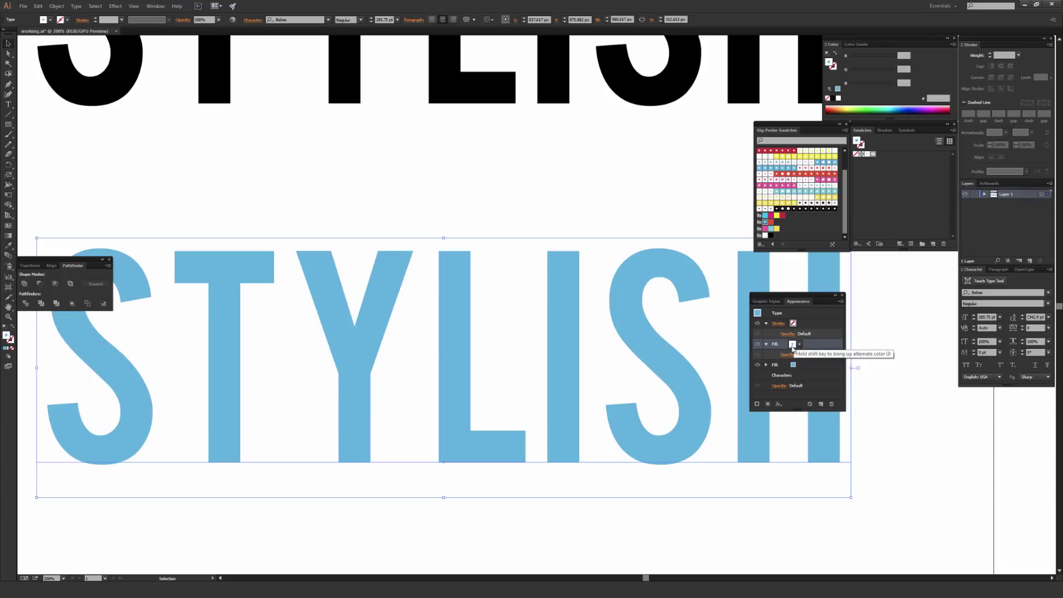
{"action": "left_click", "coordinate": [799, 168]}
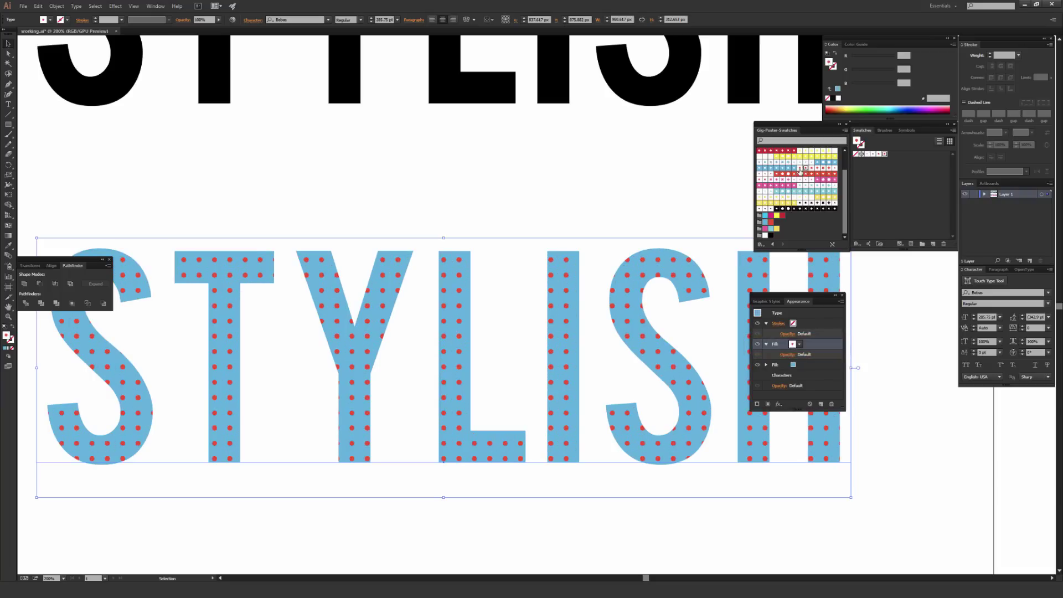
{"action": "left_click", "coordinate": [588, 235]}
Step: Give the dotted STYLISH text a red stroke and thicken it to 4 pt
{"action": "key", "text": "ctrl+minus"}
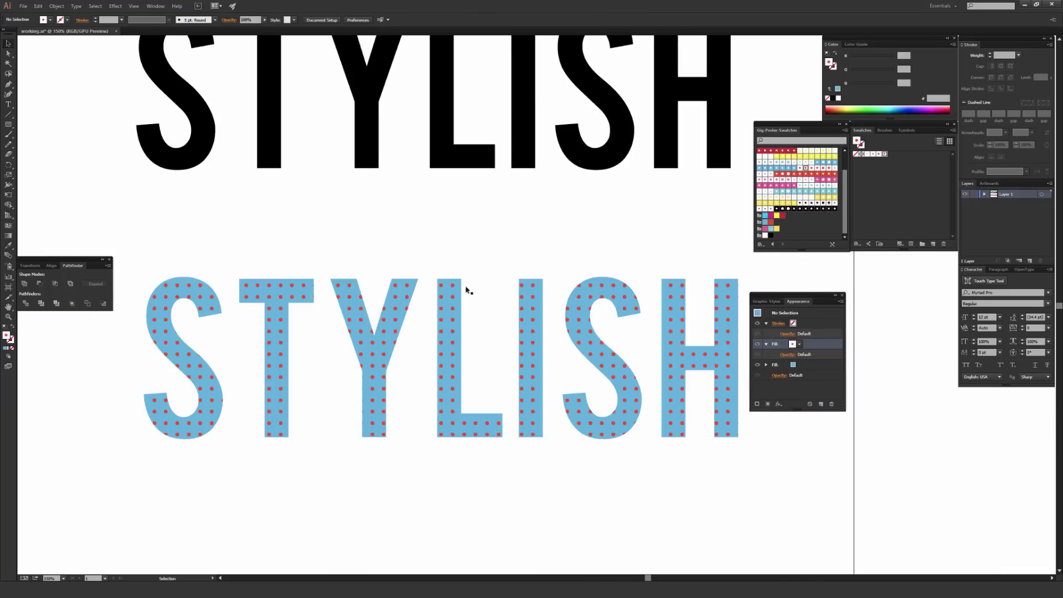
{"action": "left_click", "coordinate": [518, 347]}
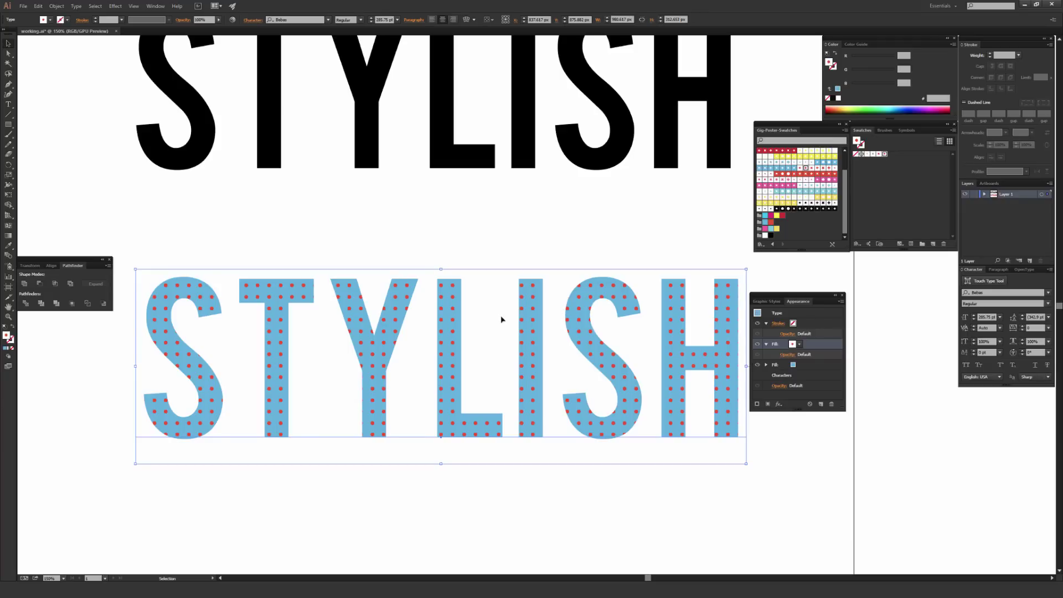
{"action": "left_click", "coordinate": [829, 324]}
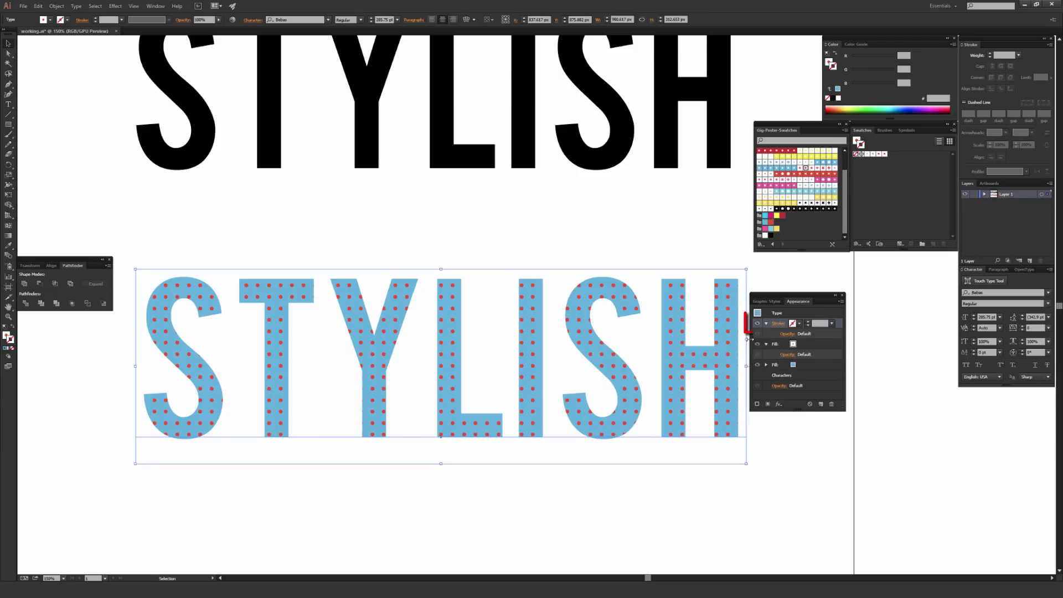
{"action": "left_click", "coordinate": [796, 325]}
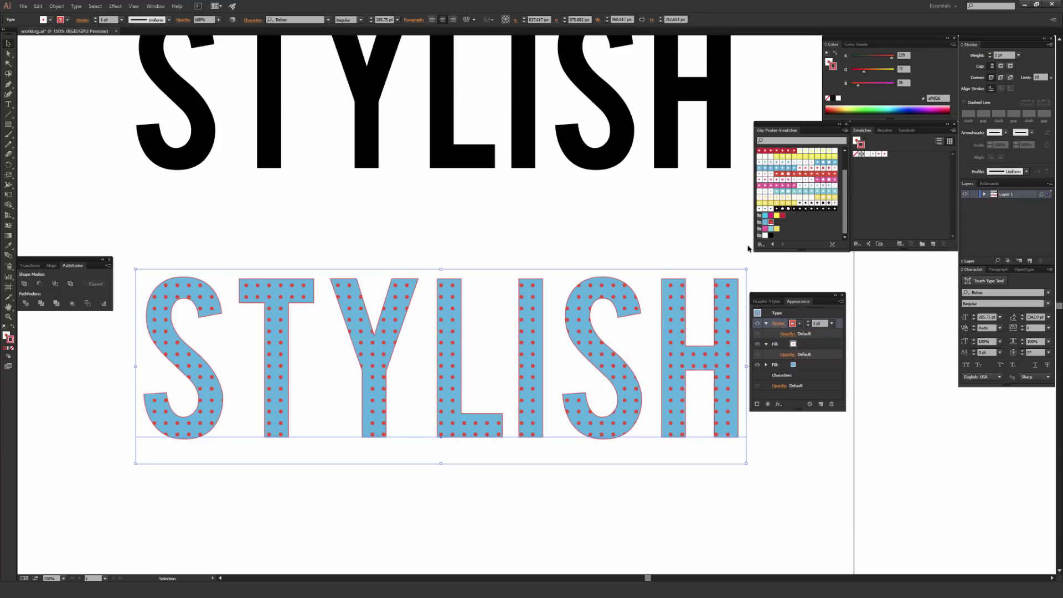
{"action": "left_click", "coordinate": [807, 321]}
{"action": "left_click", "coordinate": [808, 321]}
{"action": "left_click", "coordinate": [807, 321]}
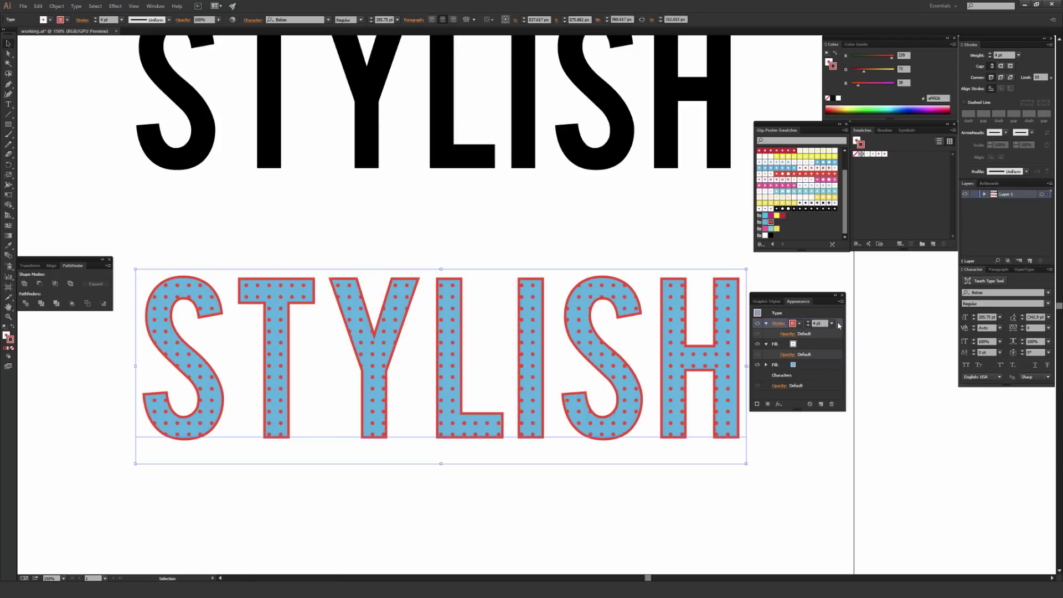
Step: Move the red stroke above both fills and raise its weight to 6 pt
{"action": "left_click_drag", "start_coordinate": [819, 323], "coordinate": [809, 371]}
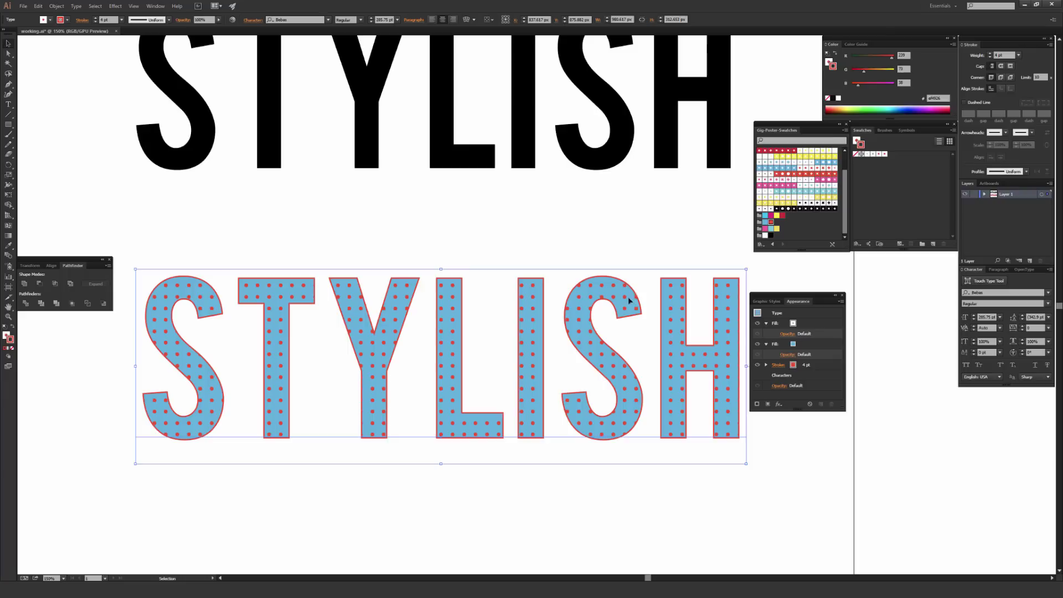
{"action": "left_click", "coordinate": [806, 364]}
{"action": "left_click", "coordinate": [808, 363]}
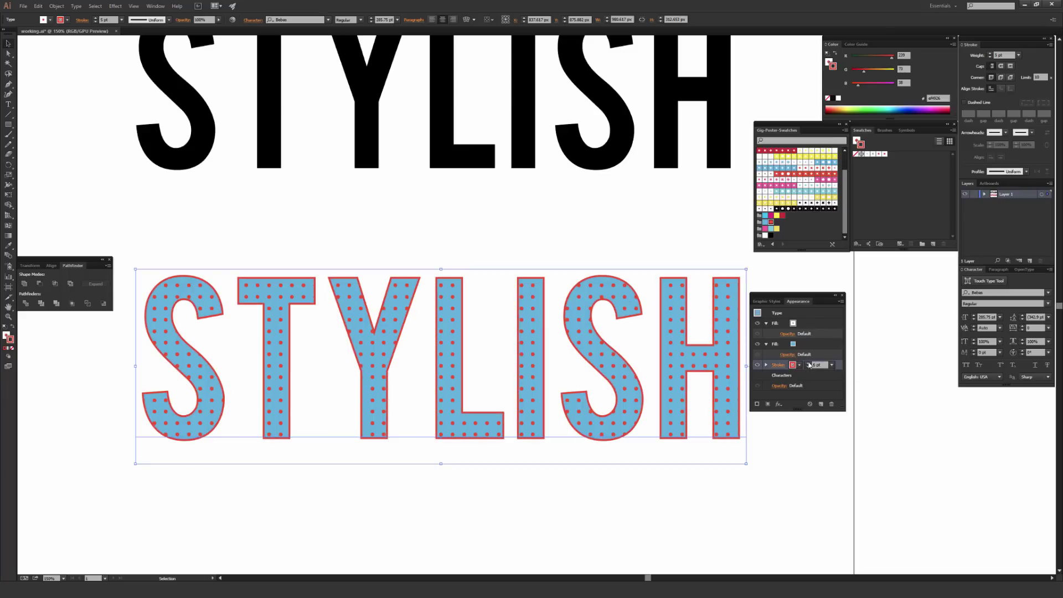
{"action": "left_click", "coordinate": [808, 363]}
{"action": "left_click", "coordinate": [617, 248]}
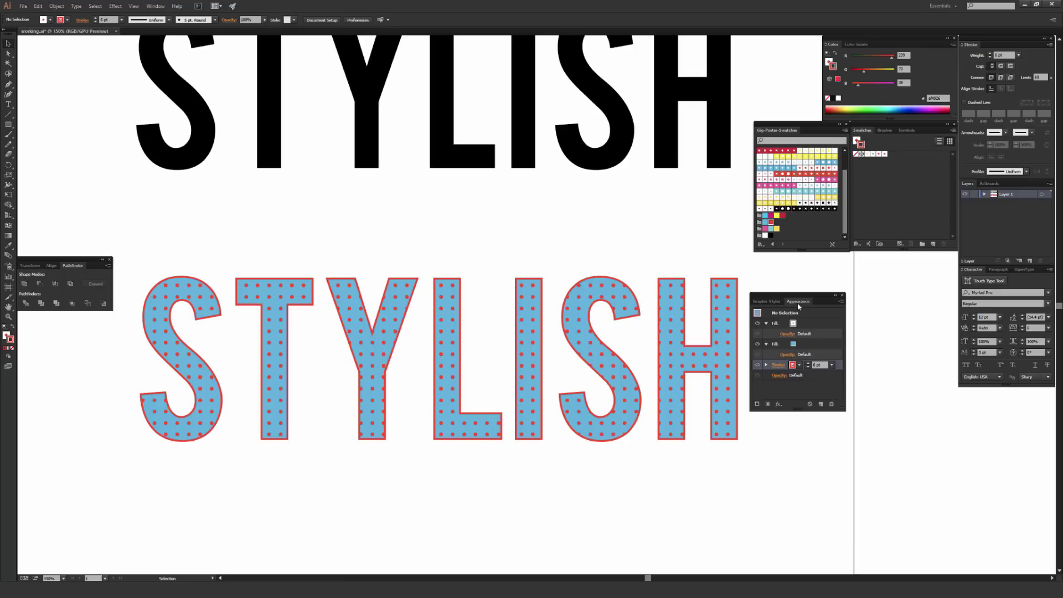
{"action": "left_click", "coordinate": [685, 316]}
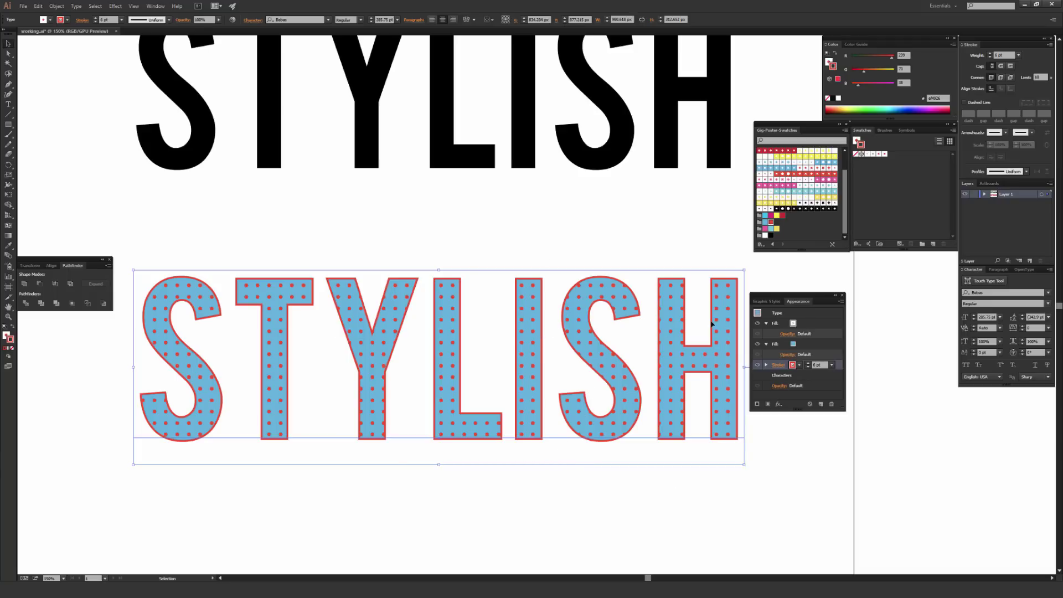
Step: Save the selected text's dotted, red-outlined look as a new graphic style
{"action": "left_click", "coordinate": [768, 303]}
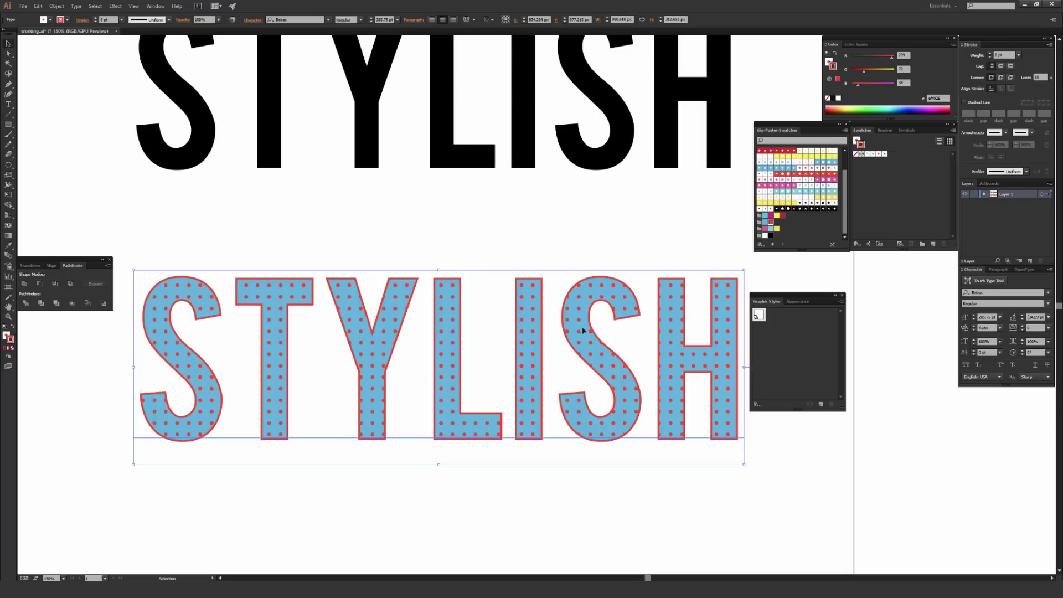
{"action": "left_click", "coordinate": [821, 404]}
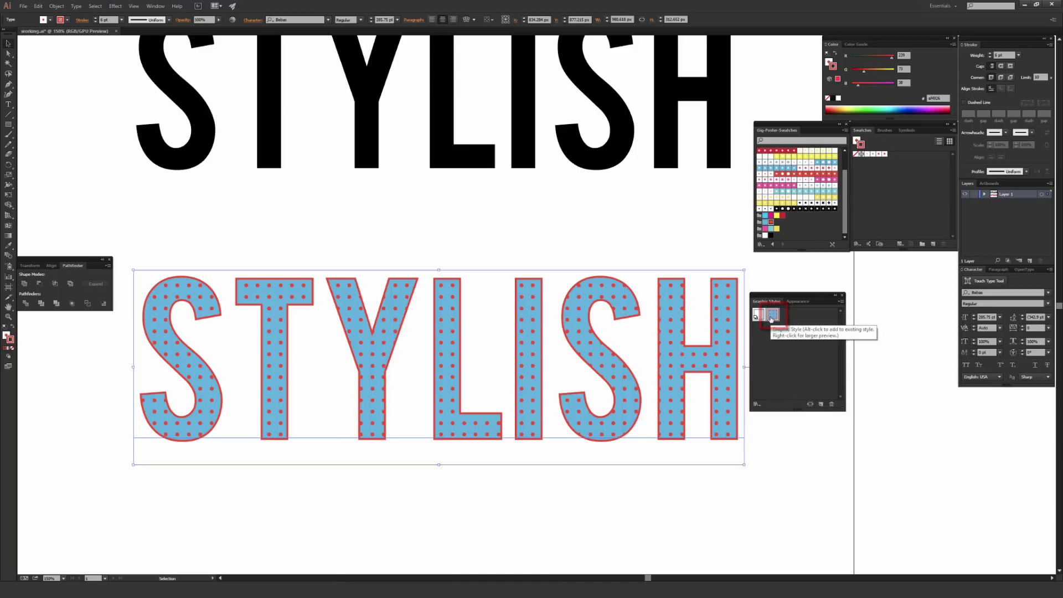
Step: Select the black upper STYLISH text and apply the saved dot-pattern graphic style to it
{"action": "left_click", "coordinate": [880, 360]}
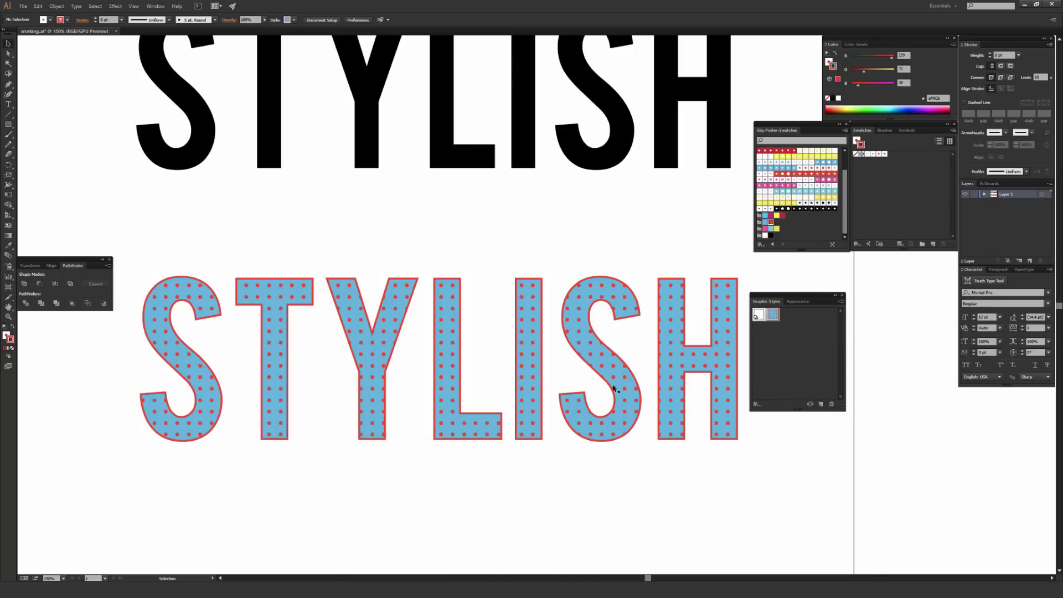
{"action": "left_click_drag", "start_coordinate": [583, 204], "coordinate": [586, 415]}
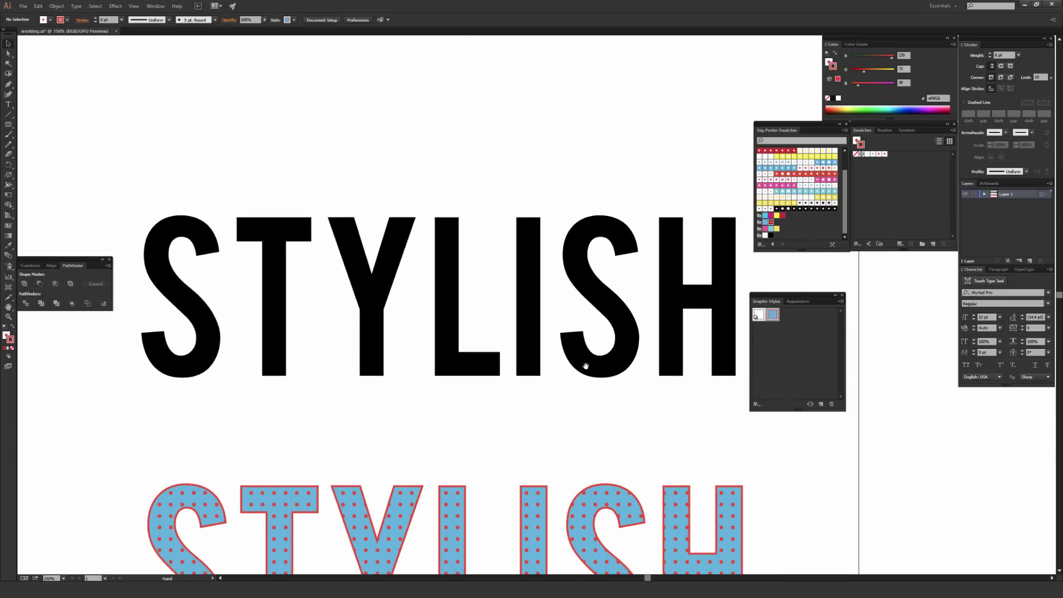
{"action": "left_click_drag", "start_coordinate": [166, 117], "coordinate": [514, 396]}
{"action": "left_click", "coordinate": [9, 43]}
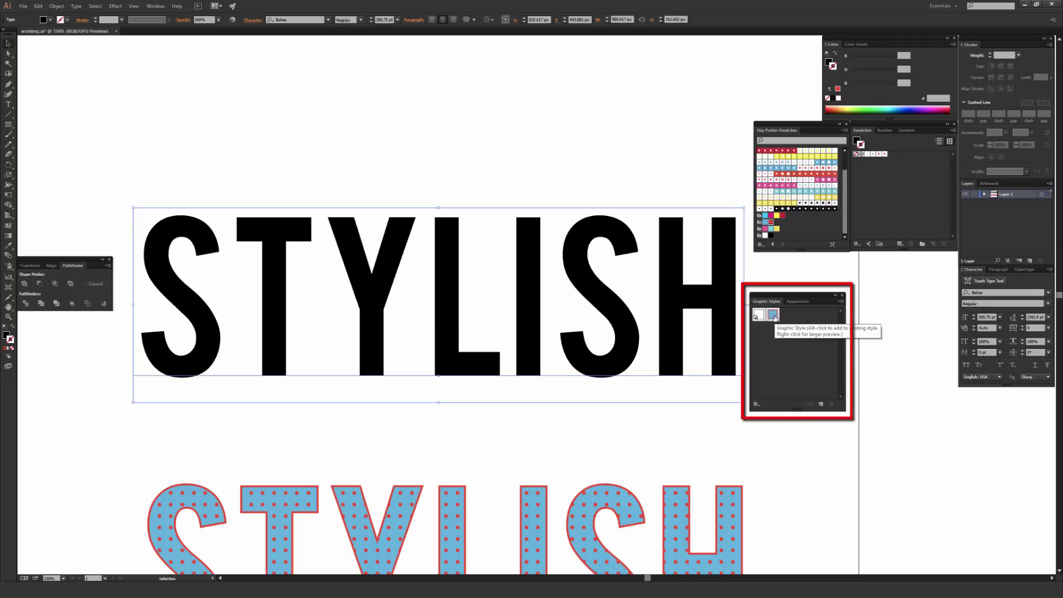
{"action": "left_click", "coordinate": [773, 316]}
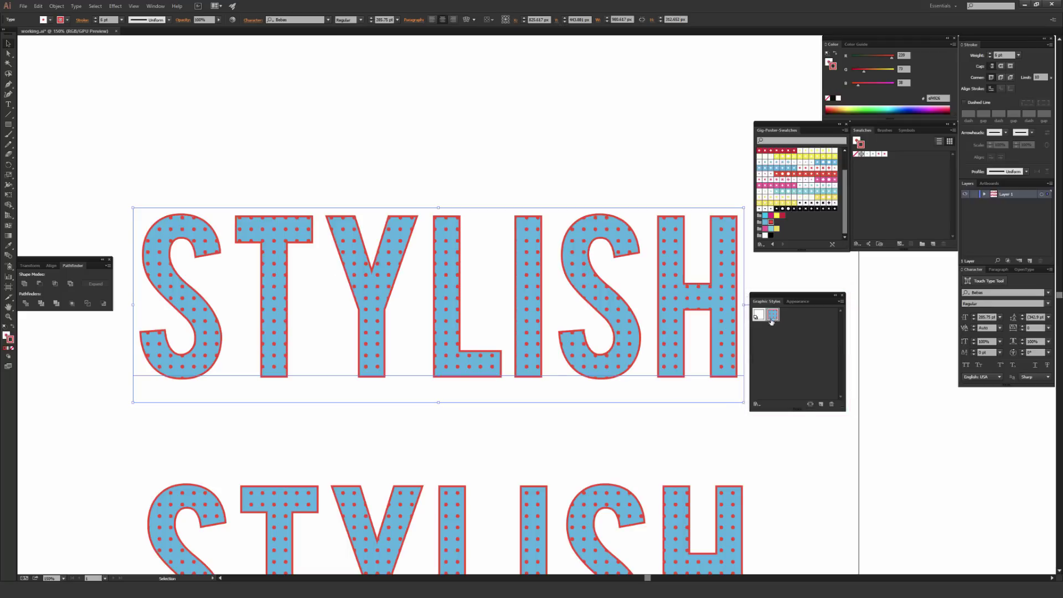
{"action": "left_click", "coordinate": [566, 180]}
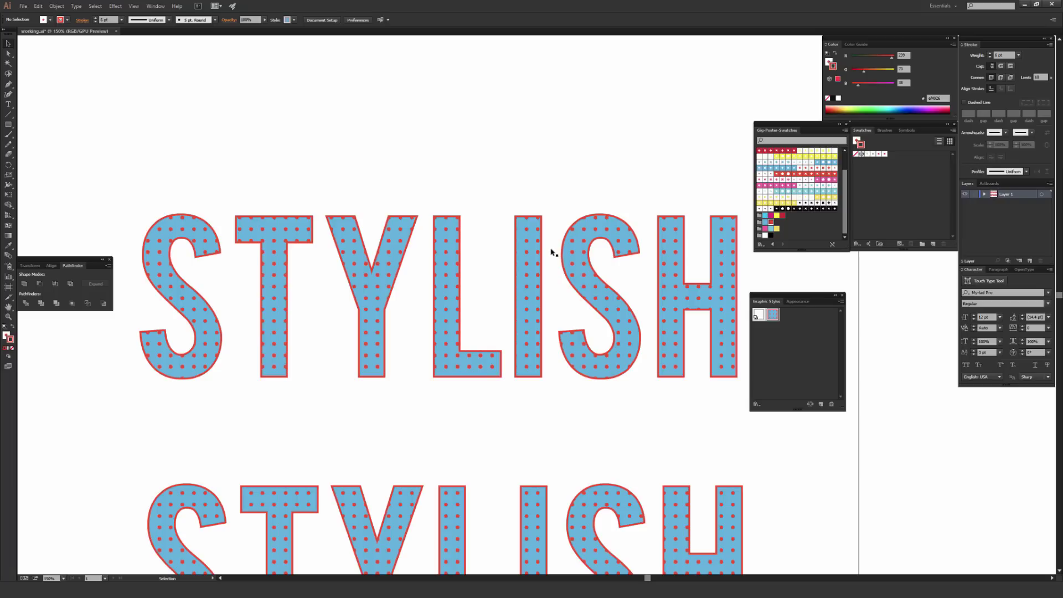
Step: Replace the top line's STYLISH with 'LIVE EDITABLE' and pan to view the whole line
{"action": "key", "text": "t"}
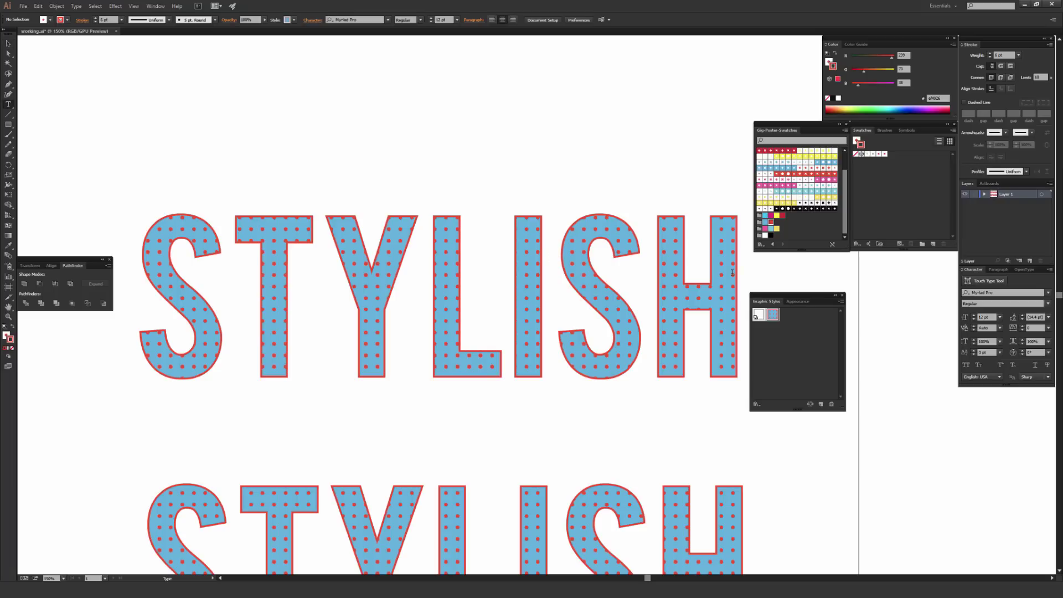
{"action": "left_click_drag", "start_coordinate": [678, 283], "coordinate": [180, 285]}
{"action": "type", "text": "L"}
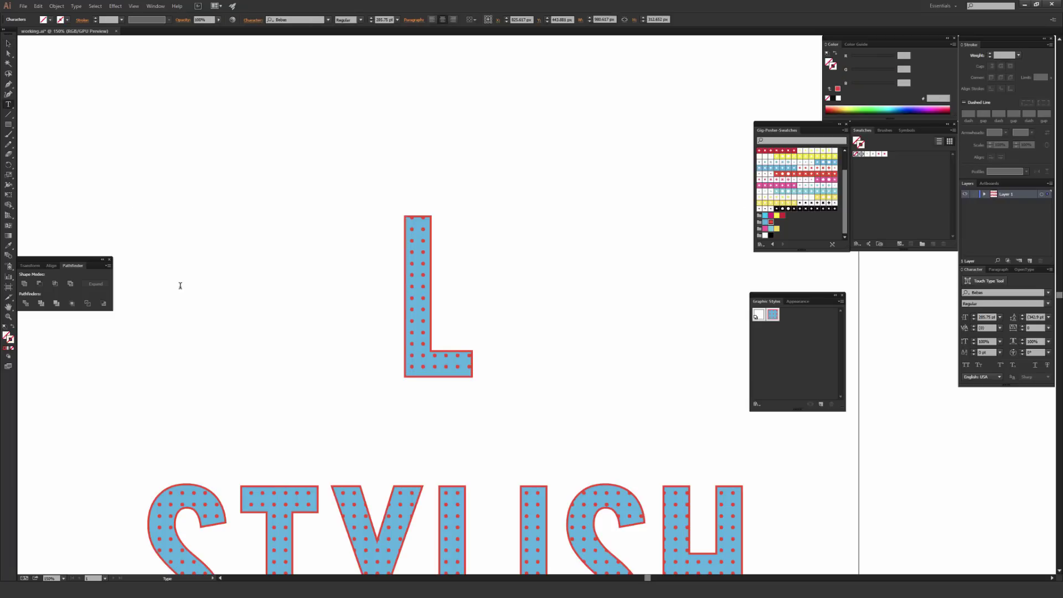
{"action": "type", "text": "IVE EDITABLE"}
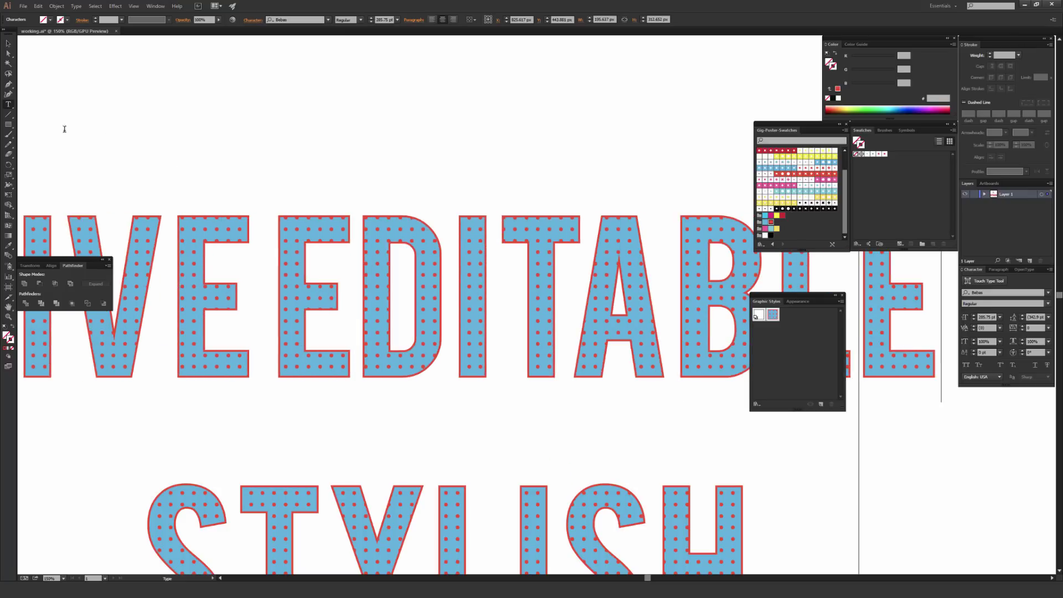
{"action": "key", "text": "Escape"}
{"action": "left_click", "coordinate": [493, 199]}
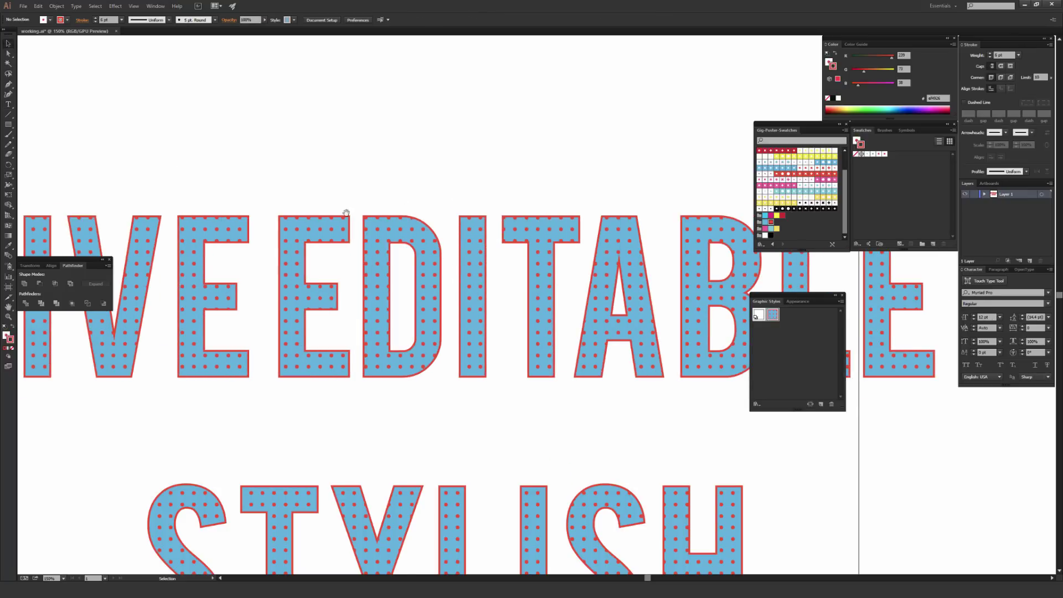
{"action": "left_click_drag", "start_coordinate": [345, 213], "coordinate": [470, 225]}
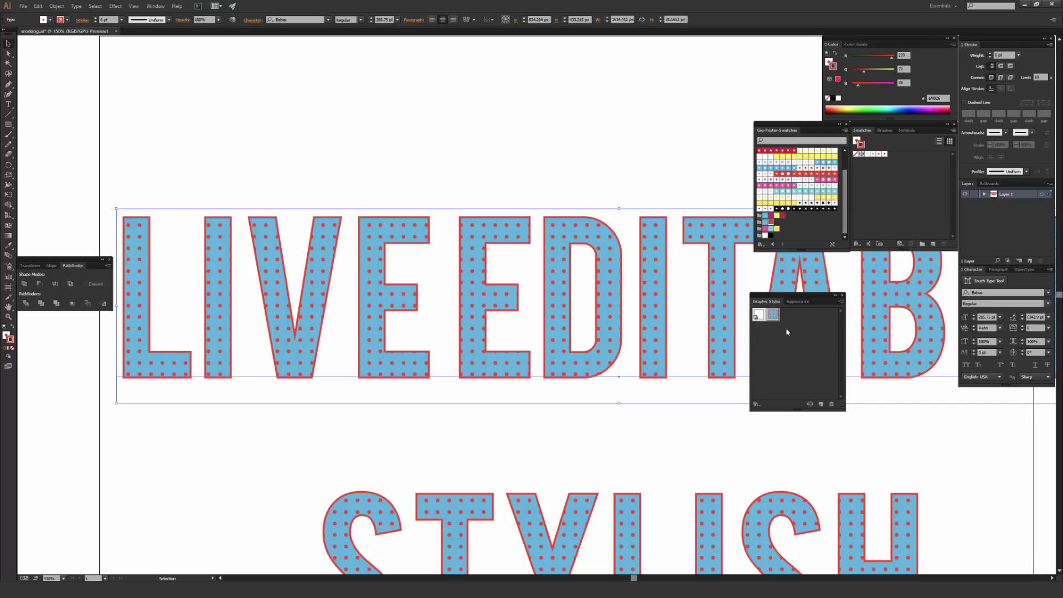
Step: Save the blue dot-pattern graphic style as a Graphic Style Library file named 'working'
{"action": "left_click", "coordinate": [810, 347]}
{"action": "left_click", "coordinate": [774, 314]}
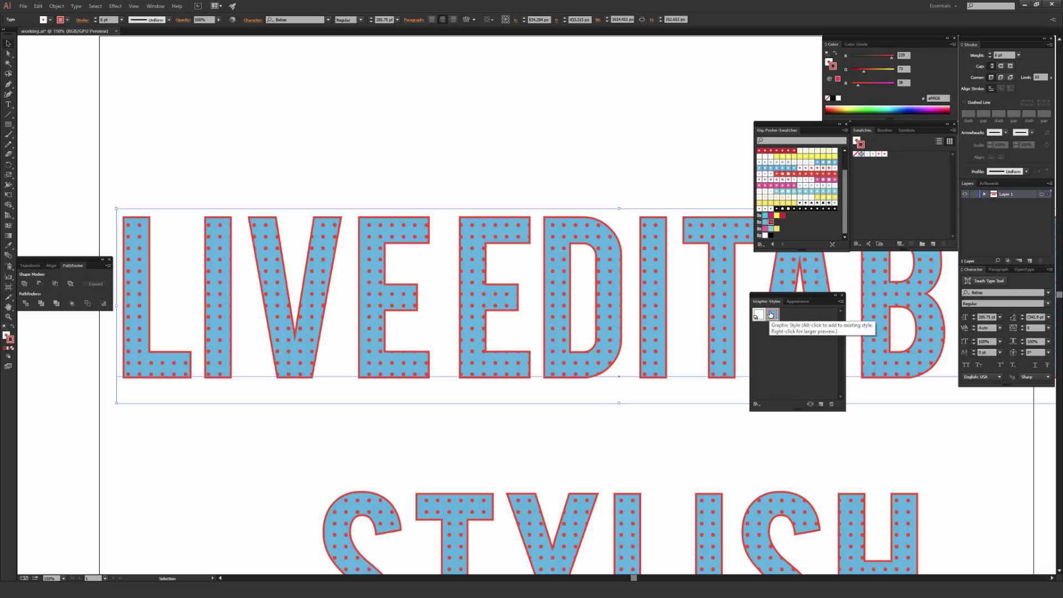
{"action": "left_click", "coordinate": [841, 303]}
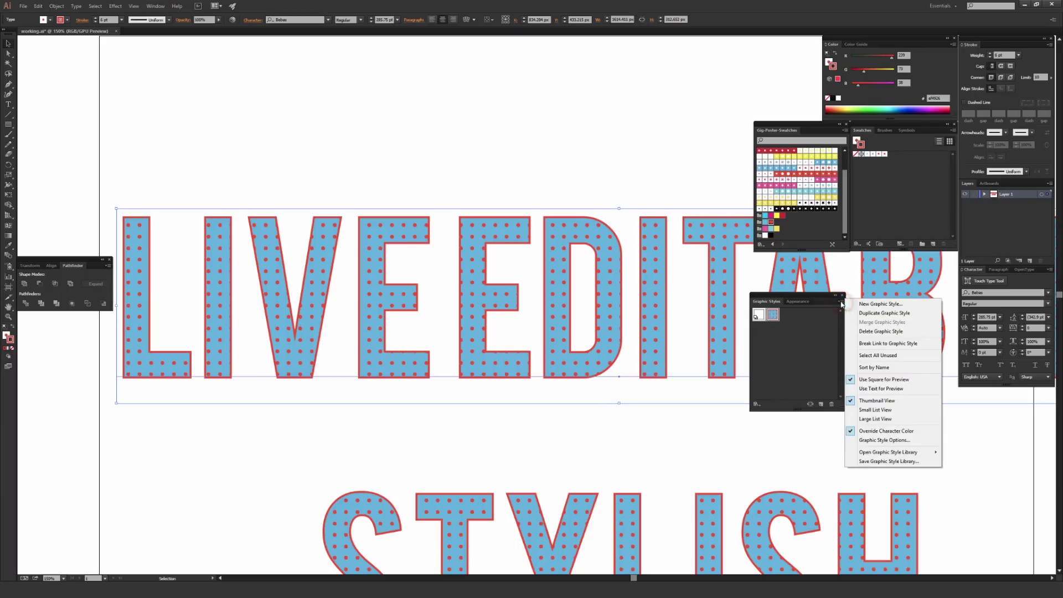
{"action": "left_click", "coordinate": [875, 461]}
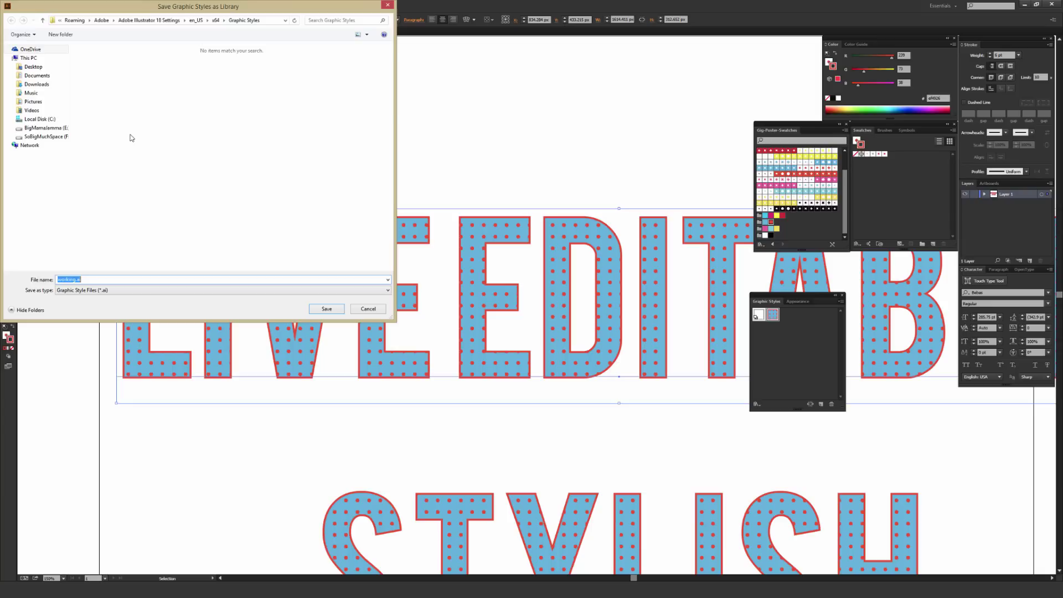
{"action": "double_click", "coordinate": [76, 281]}
{"action": "left_click", "coordinate": [326, 309]}
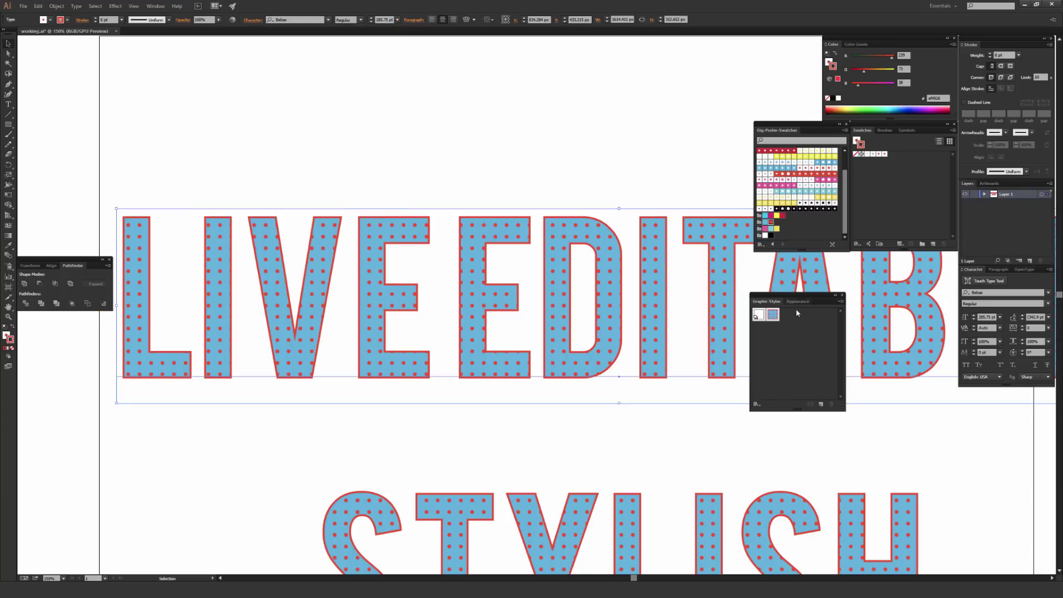
{"action": "left_click", "coordinate": [840, 303]}
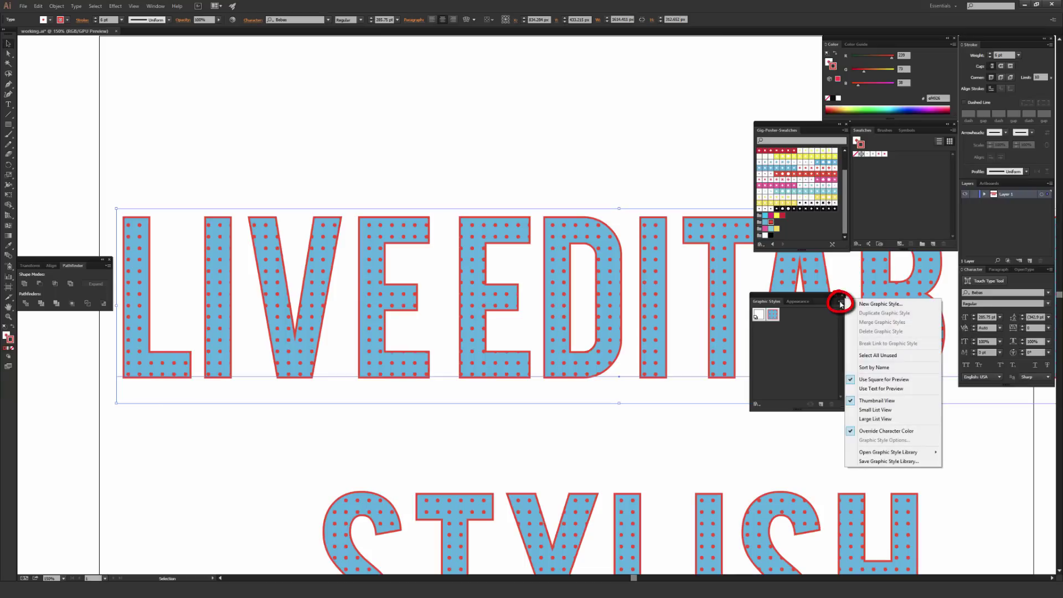
{"action": "mouse_move", "coordinate": [876, 454]}
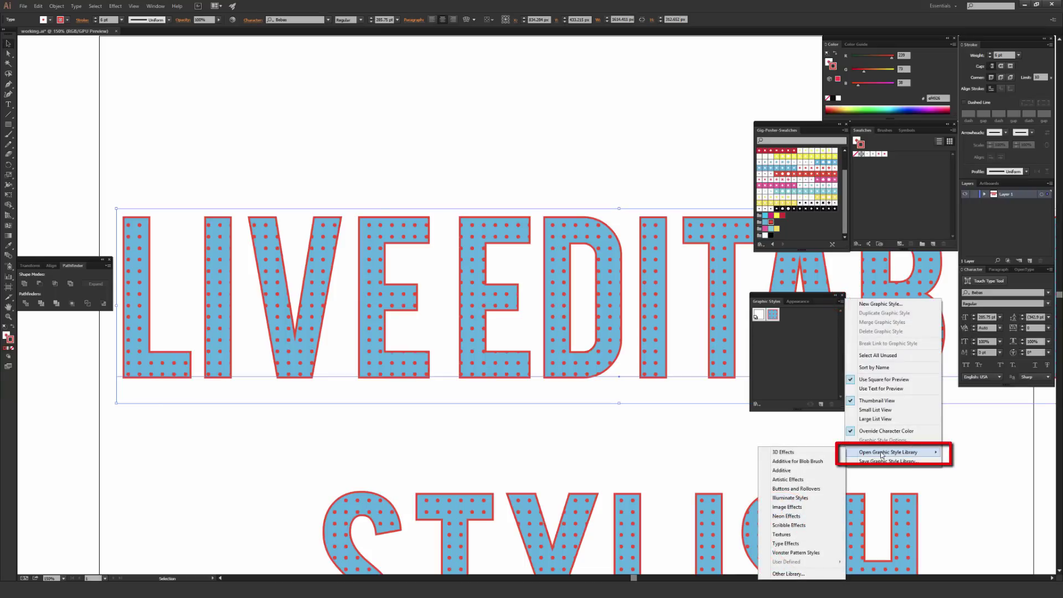
{"action": "left_click", "coordinate": [789, 574]}
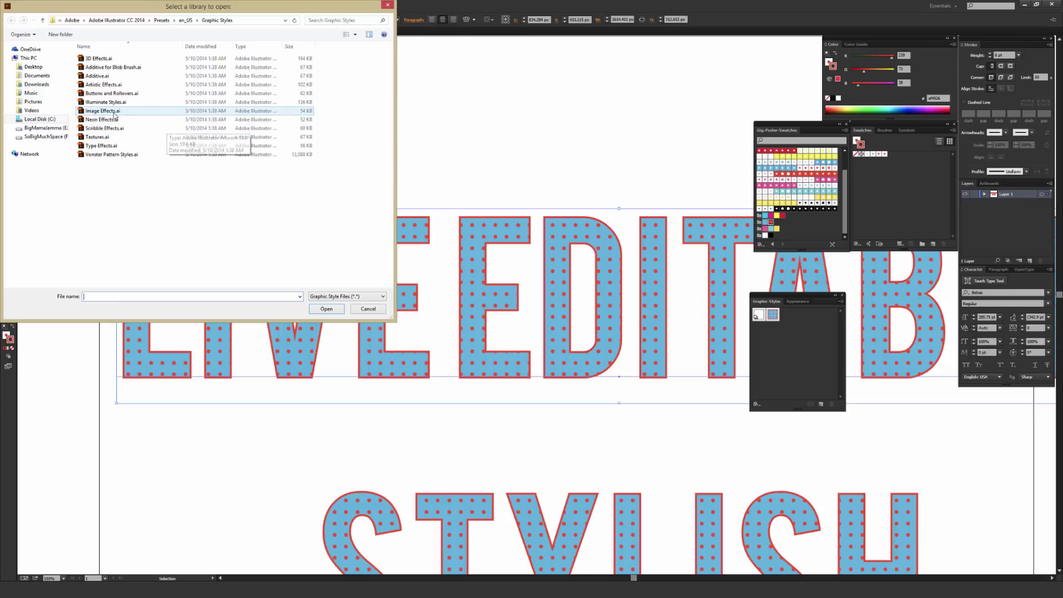
{"action": "left_click", "coordinate": [368, 308]}
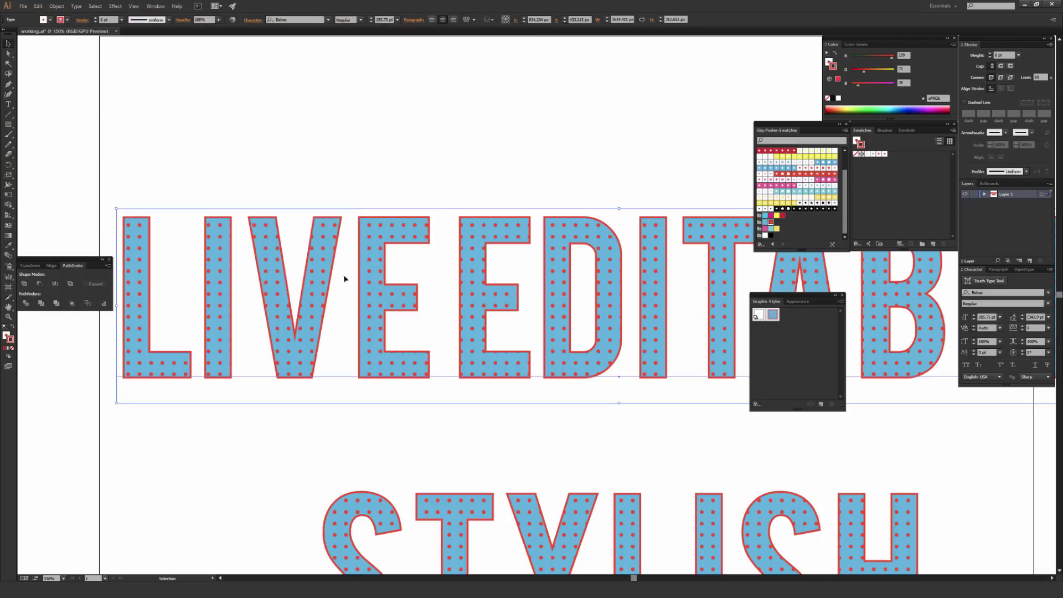
Step: Rename the blue dot-pattern style to 'Halftone 1', then deselect the LIVE EDITABLE text
{"action": "left_click", "coordinate": [773, 316]}
{"action": "double_click", "coordinate": [773, 315]}
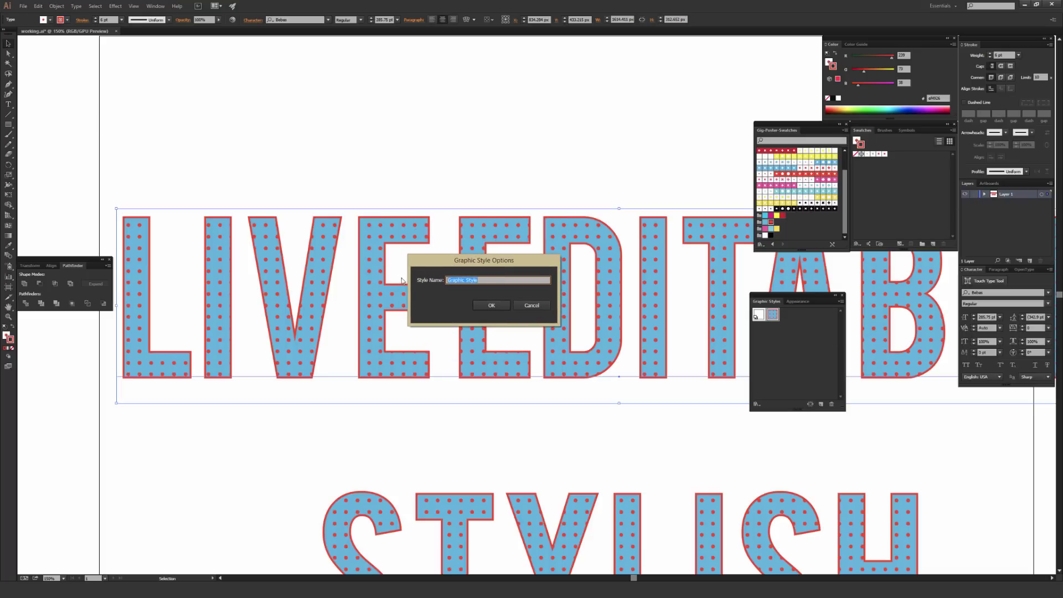
{"action": "type", "text": "Halftone 1"}
{"action": "left_click", "coordinate": [489, 305]}
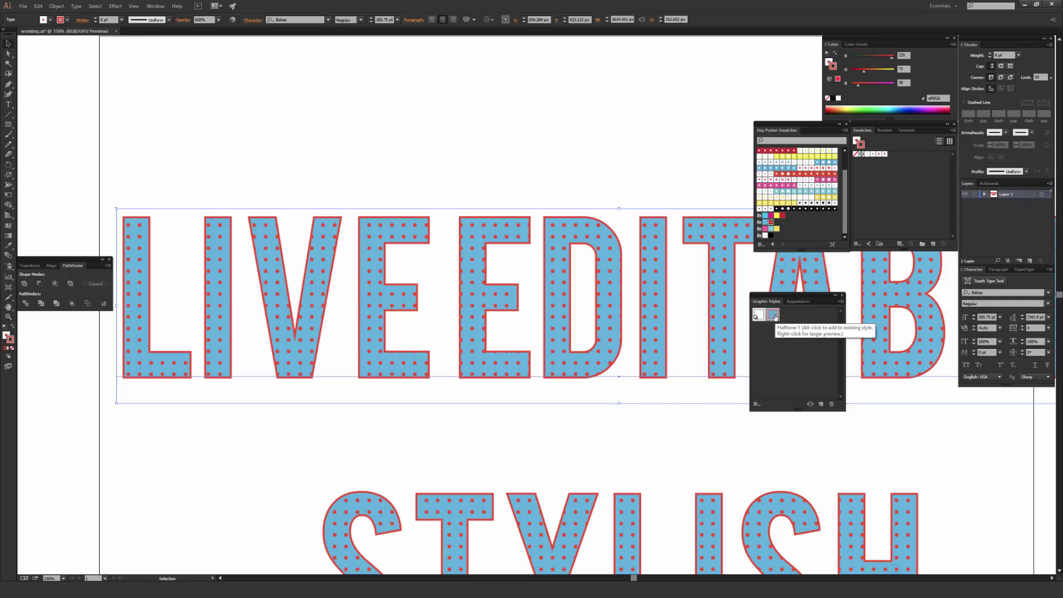
{"action": "left_click", "coordinate": [773, 315]}
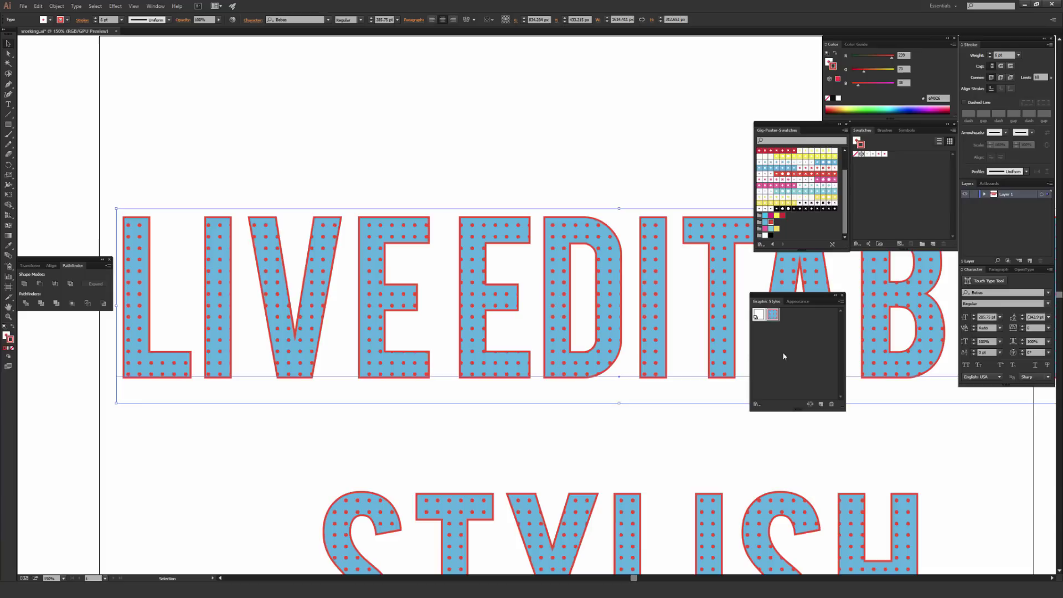
{"action": "left_click", "coordinate": [539, 177]}
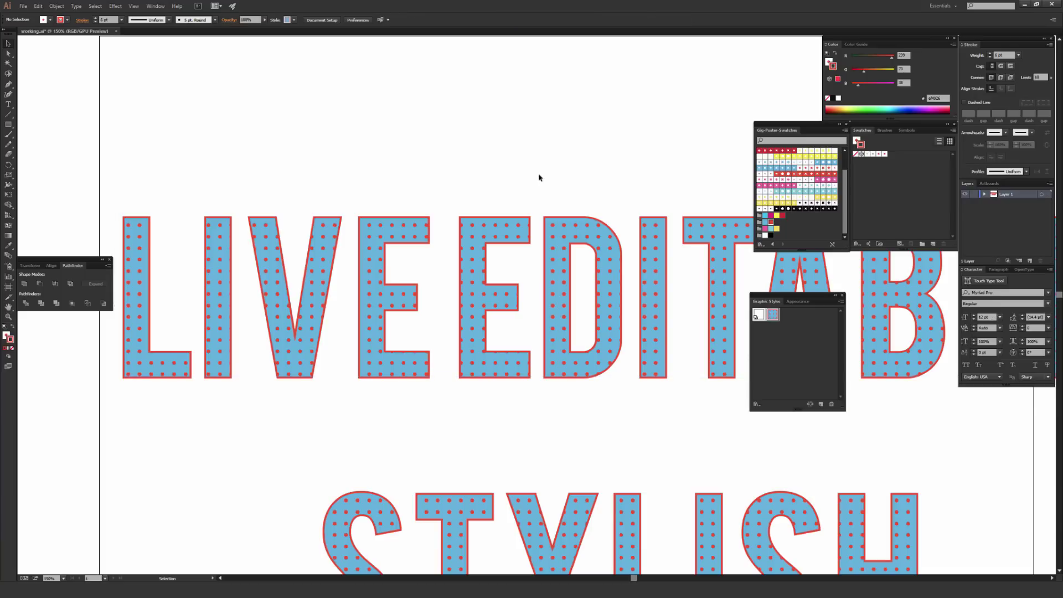